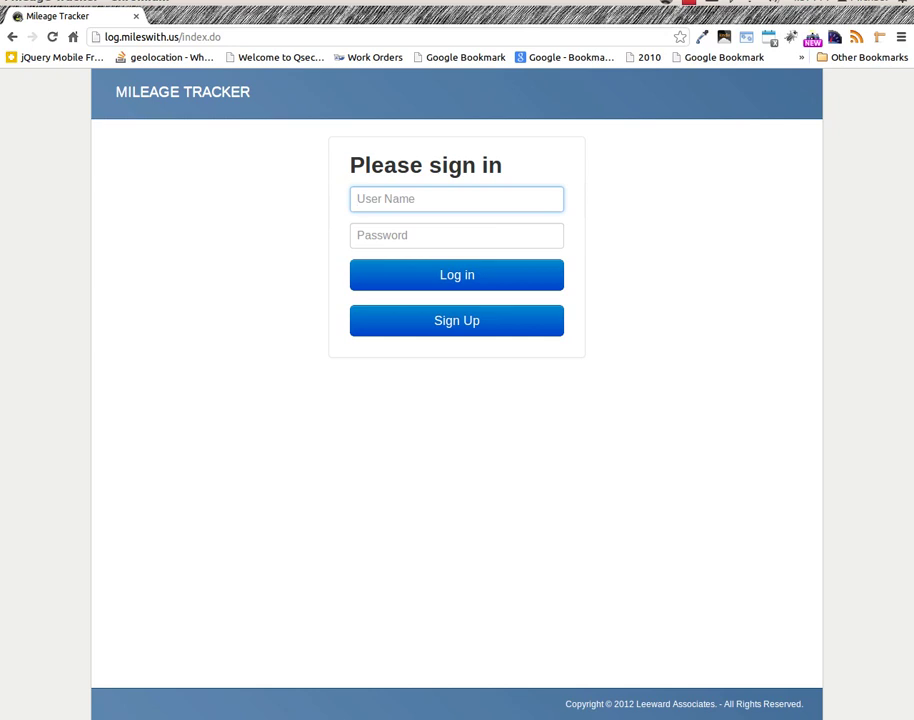
Submit the blank sign-up form to show username, password, email and name errors, then cancel
left_click(529, 324)
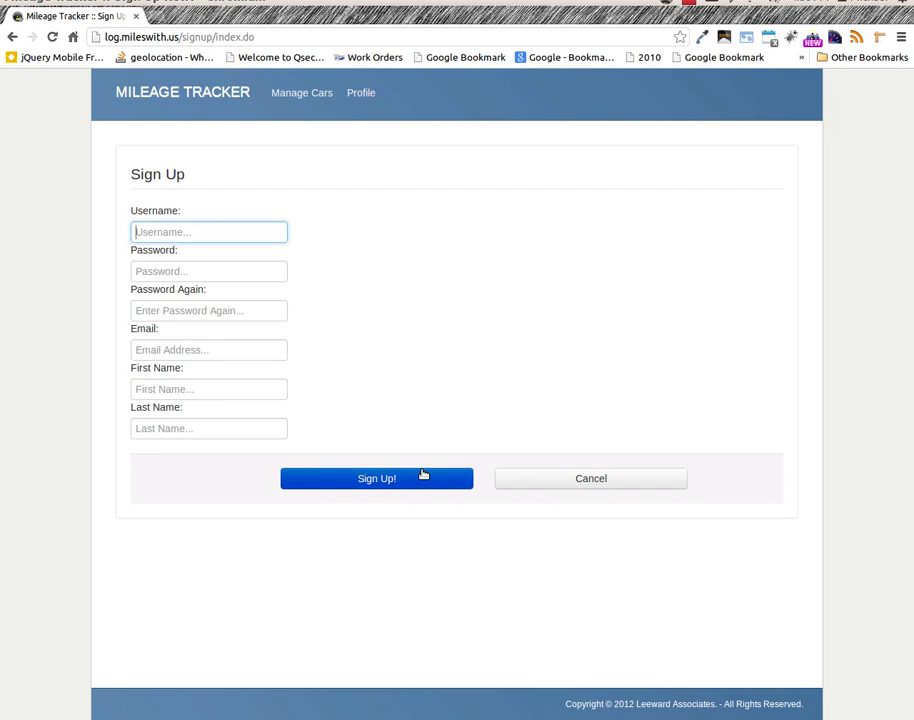
left_click(417, 478)
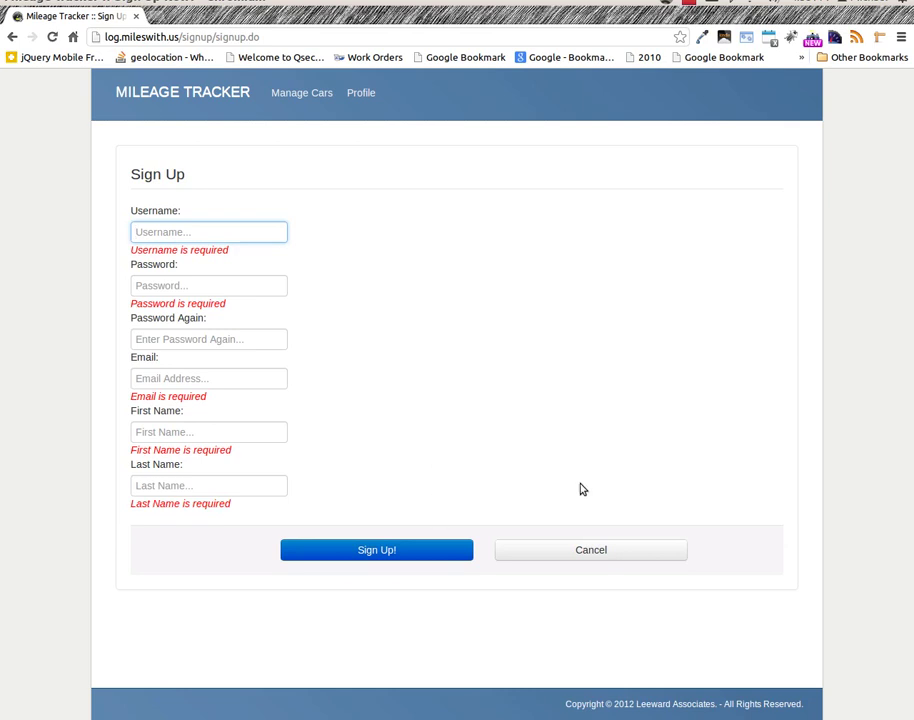
left_click(592, 551)
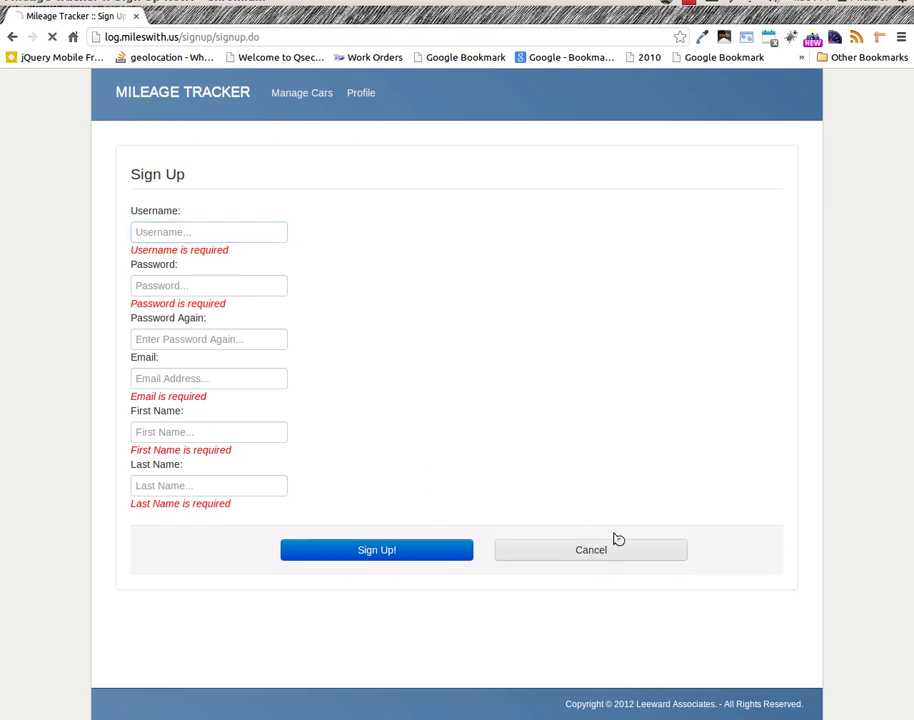
Log in with the account's username and password
type("dirksm")
key("Tab")
type("*****")
key("Return")
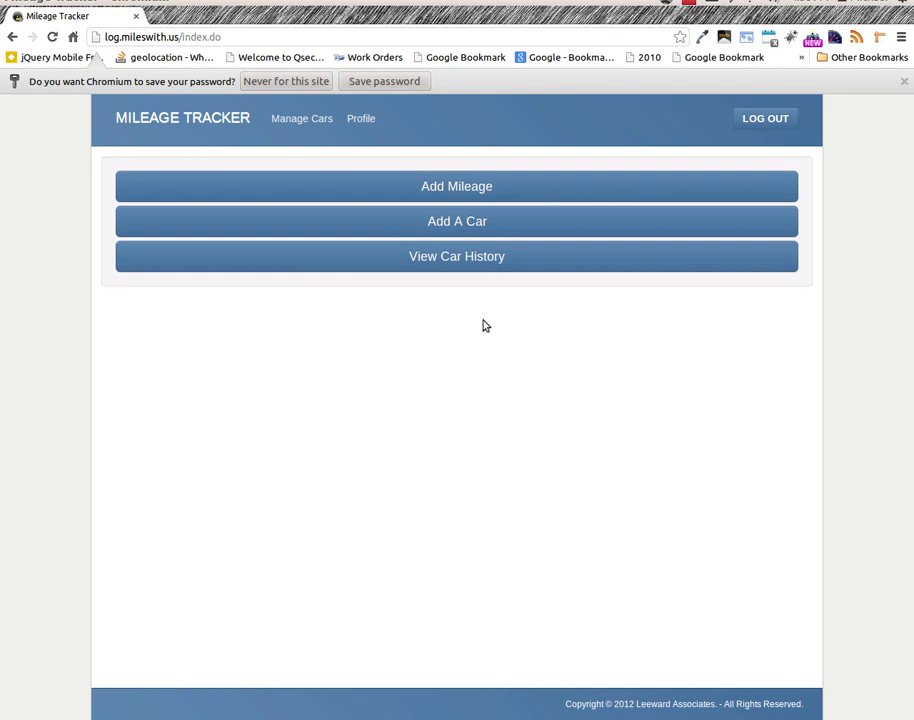
Add a mileage entry for the 2001 Toyota Camry dated the 23rd with Start 1500, and save
left_click(465, 189)
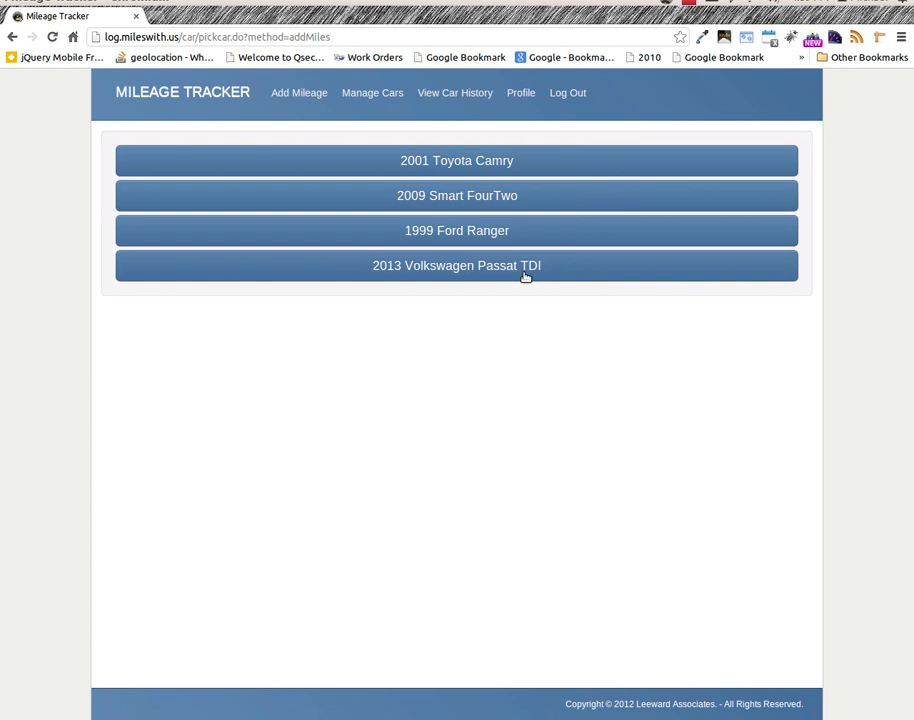
left_click(489, 161)
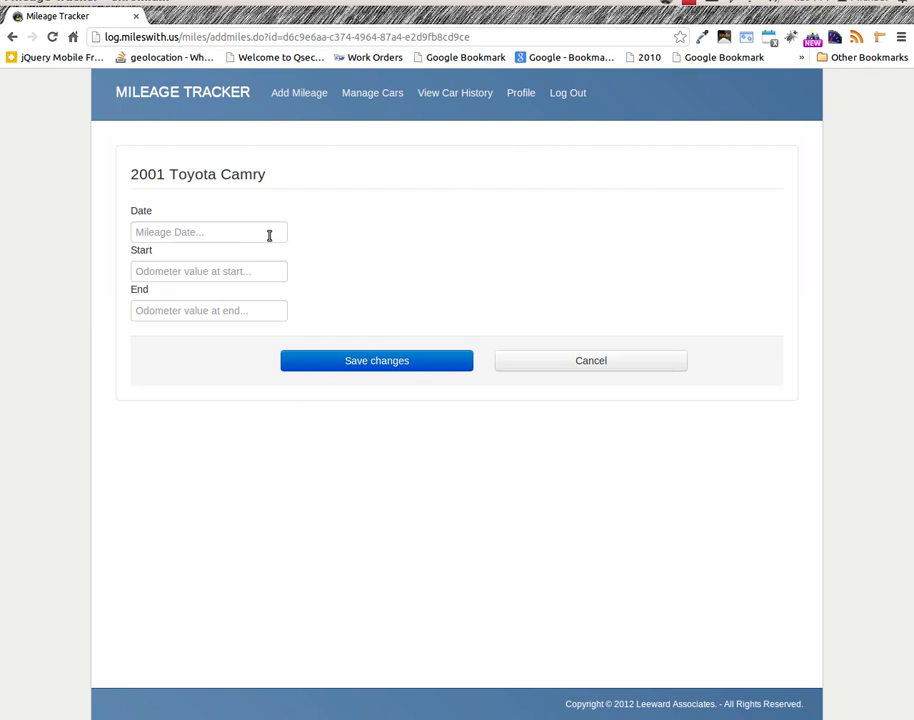
left_click(268, 234)
left_click(188, 357)
left_click(226, 270)
type("1500")
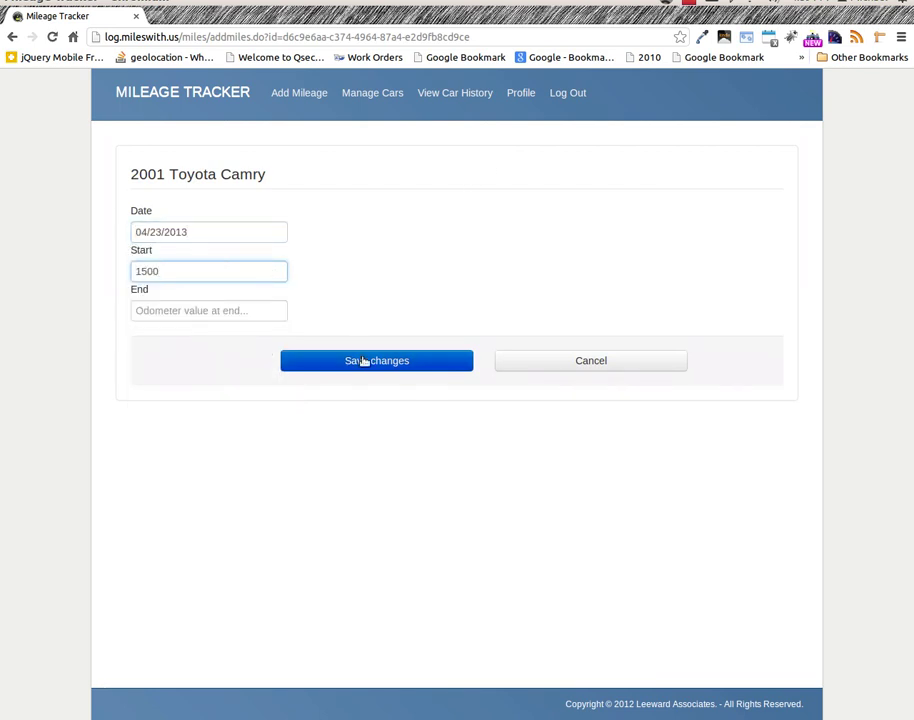
left_click(364, 361)
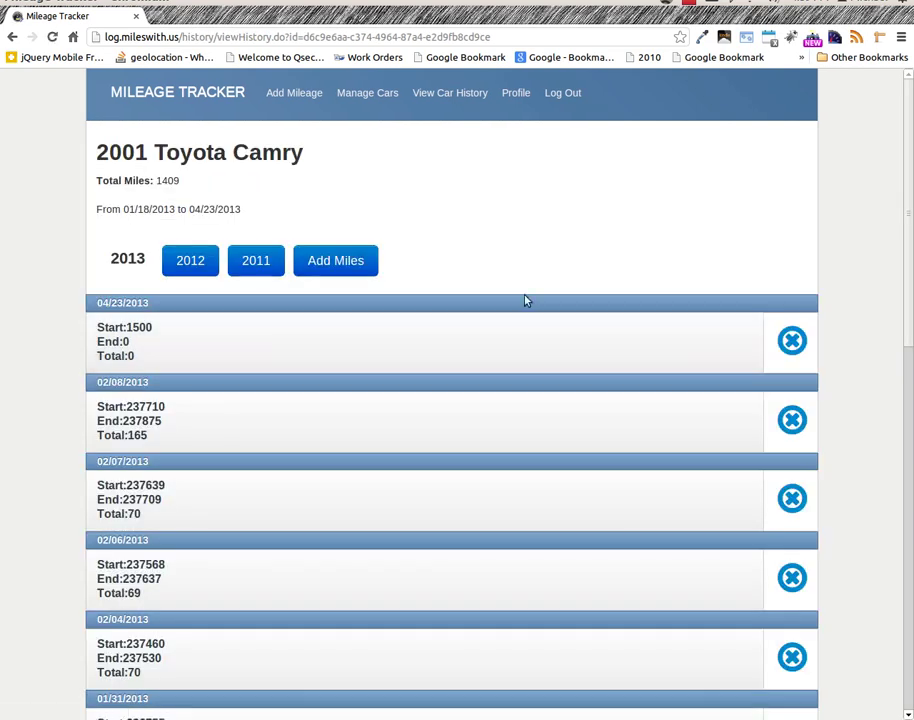
scroll(566, 271, "down", 1)
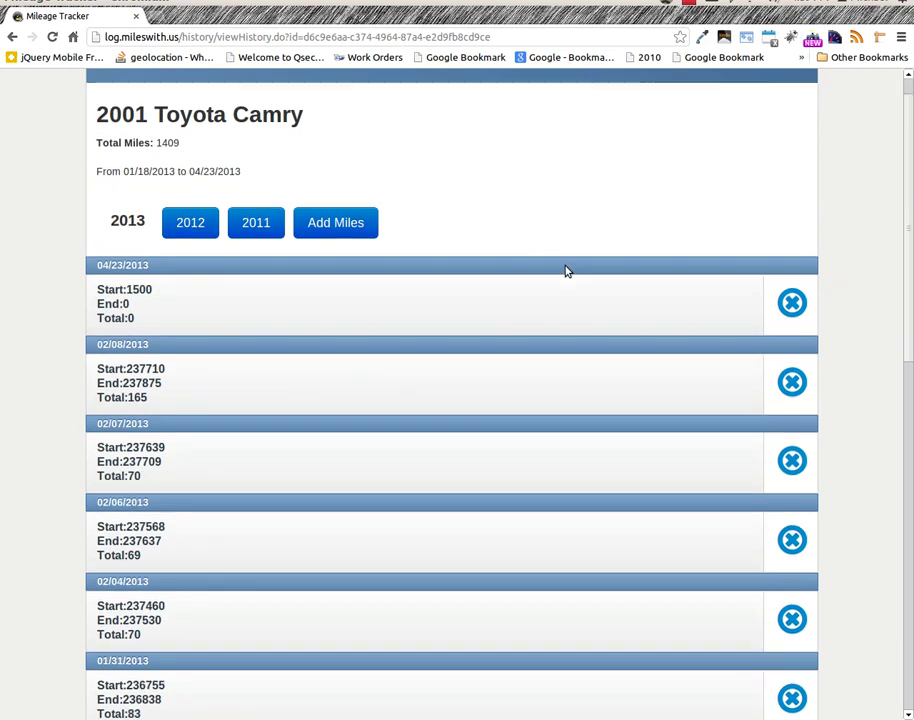
scroll(565, 271, "down", 2)
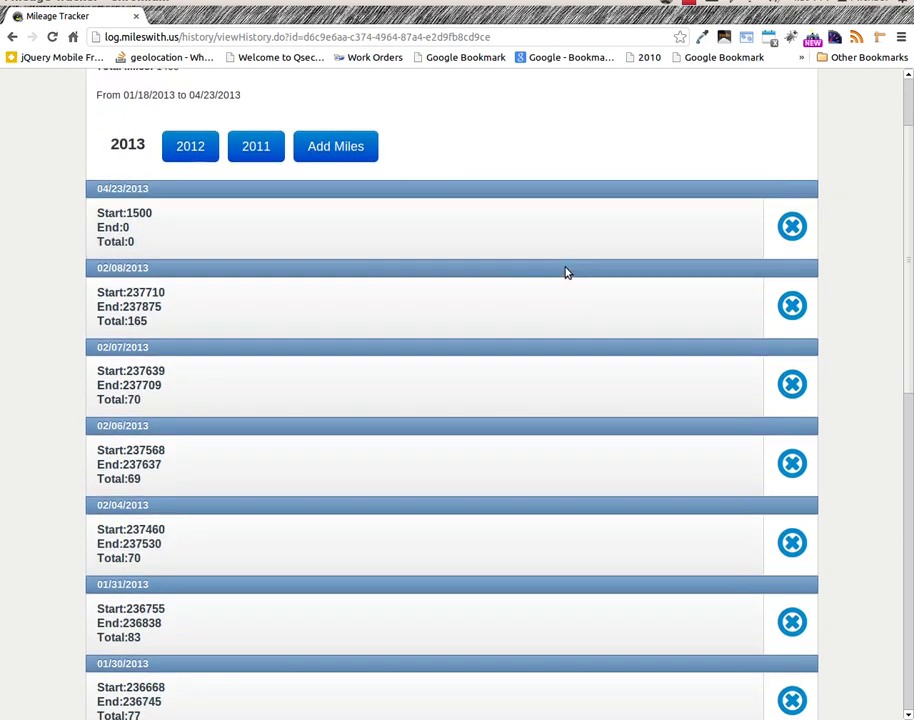
scroll(553, 385, "down", 3)
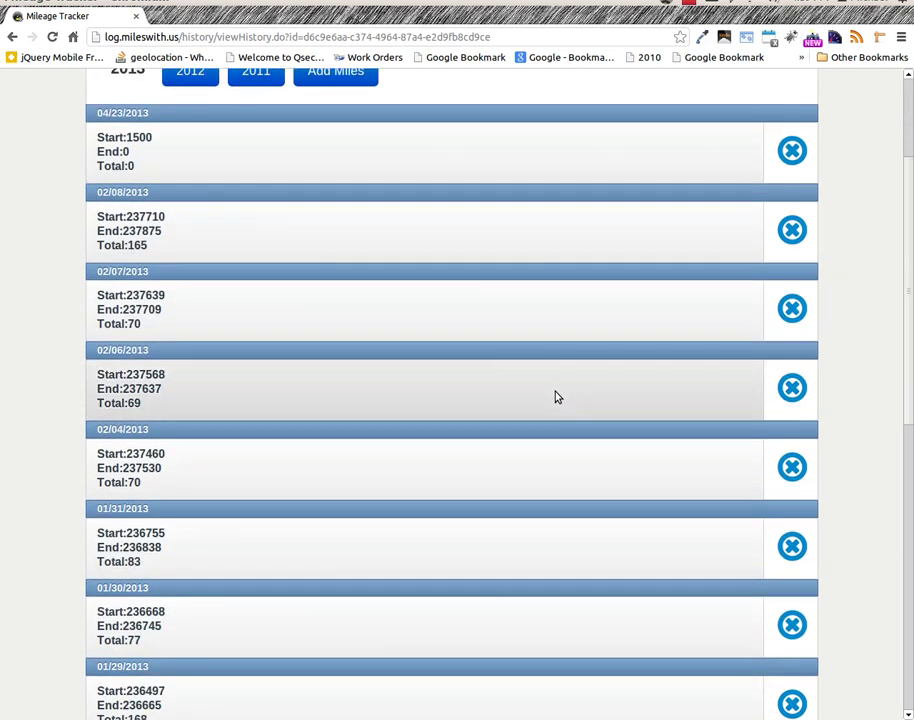
scroll(557, 397, "down", 13)
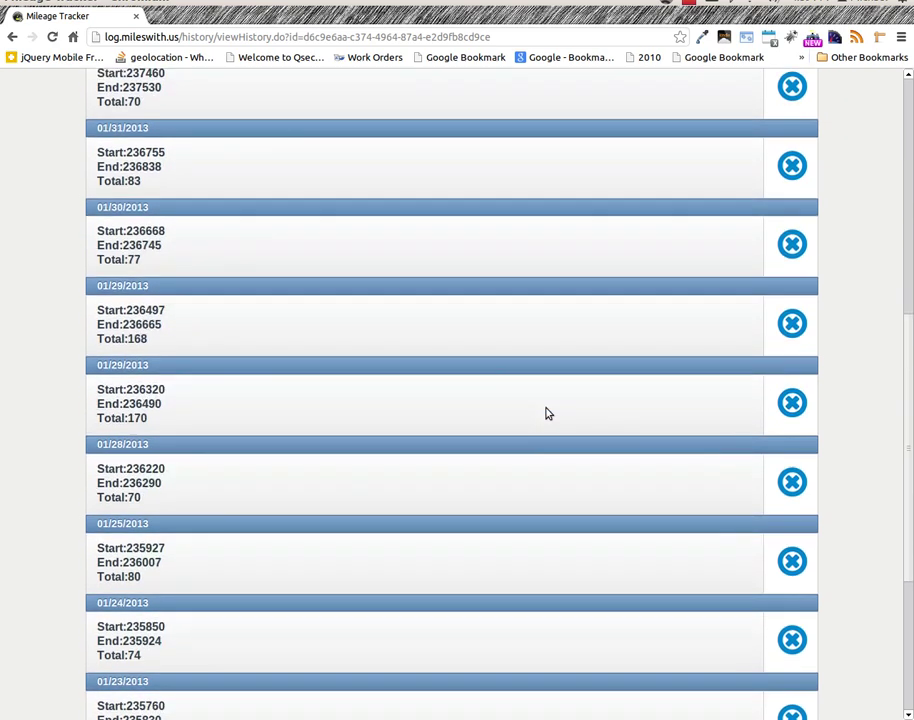
scroll(555, 395, "up", 15)
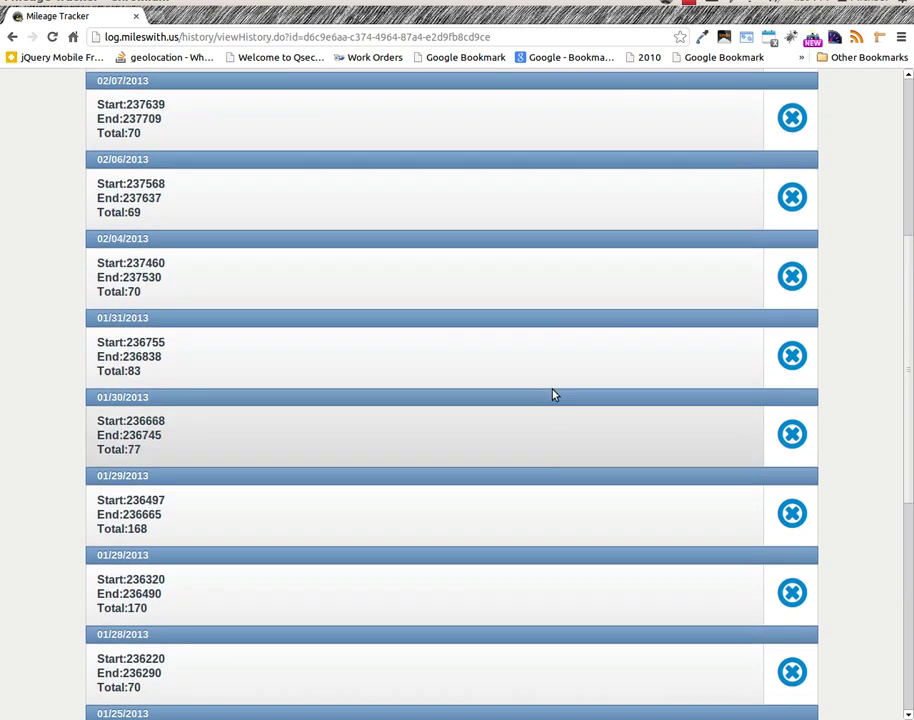
scroll(565, 390, "up", 3)
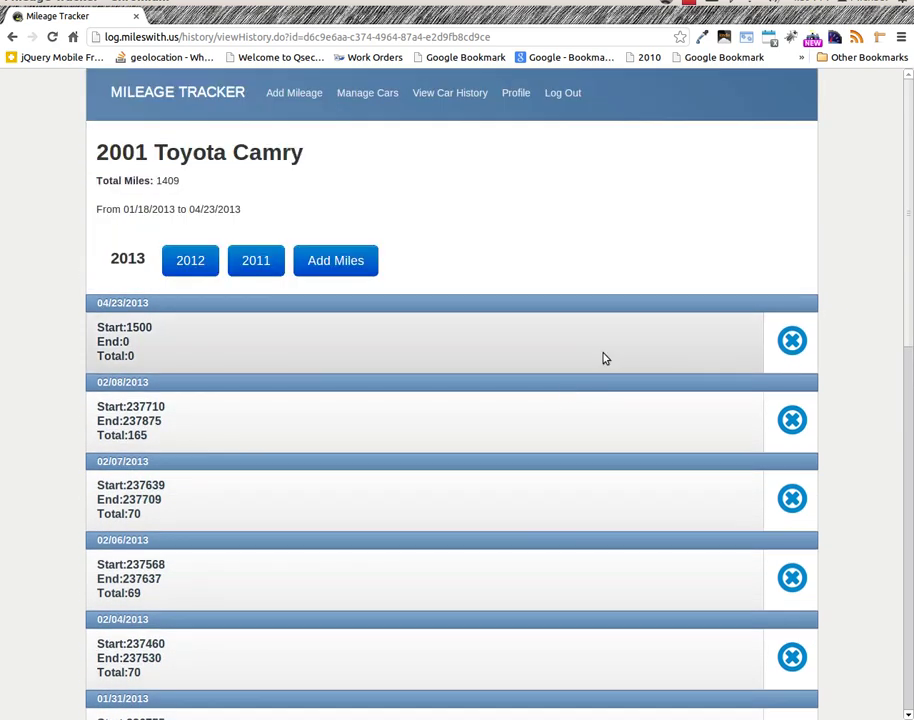
left_click_drag(905, 206, 911, 574)
scroll(911, 574, "up", 10)
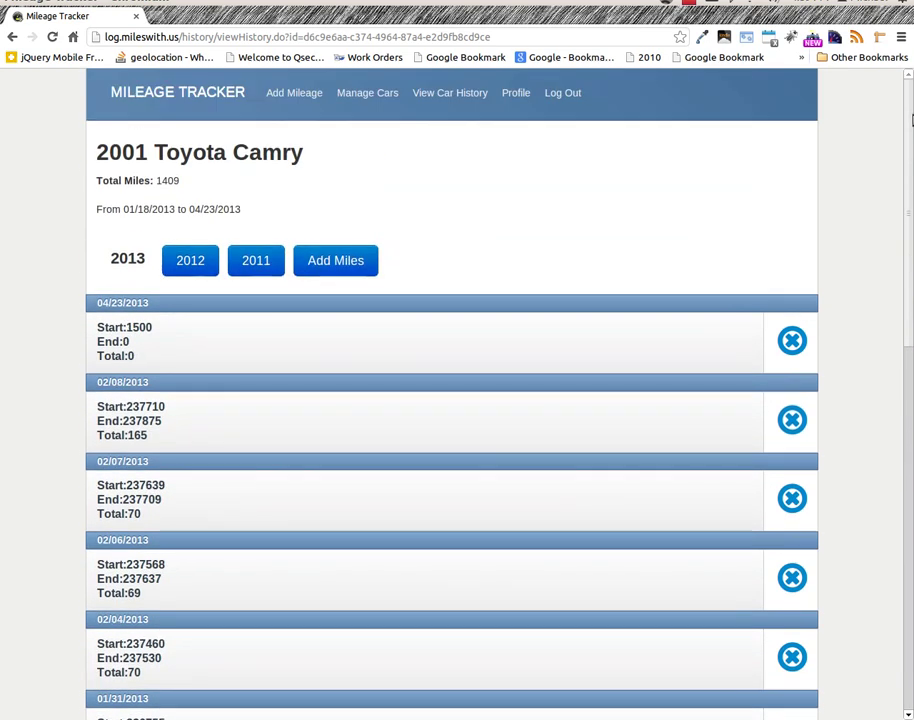
left_click(198, 260)
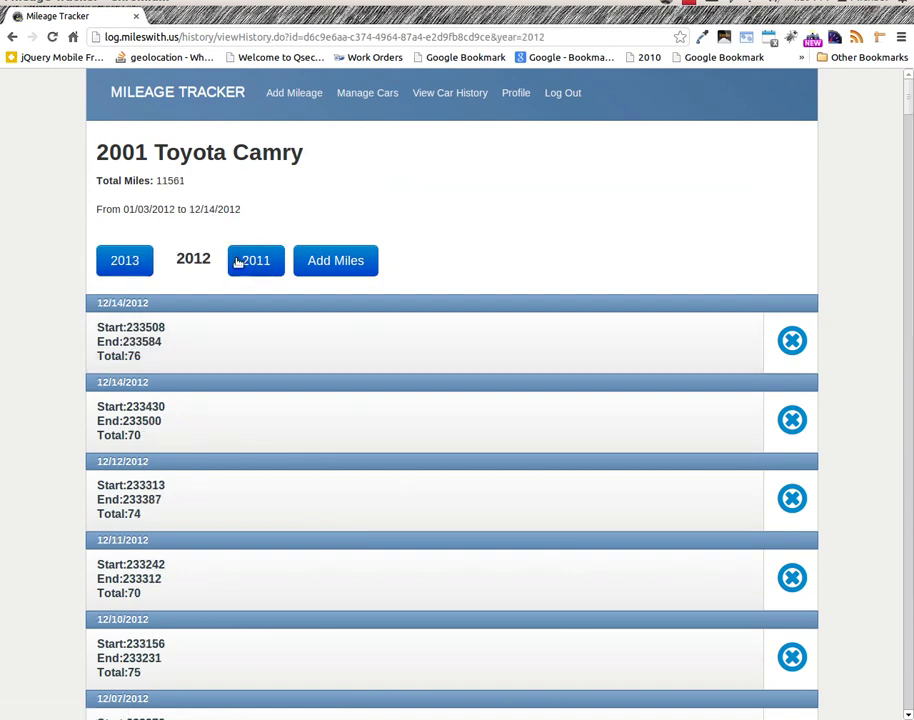
scroll(250, 340, "down", 5)
scroll(252, 340, "down", 9)
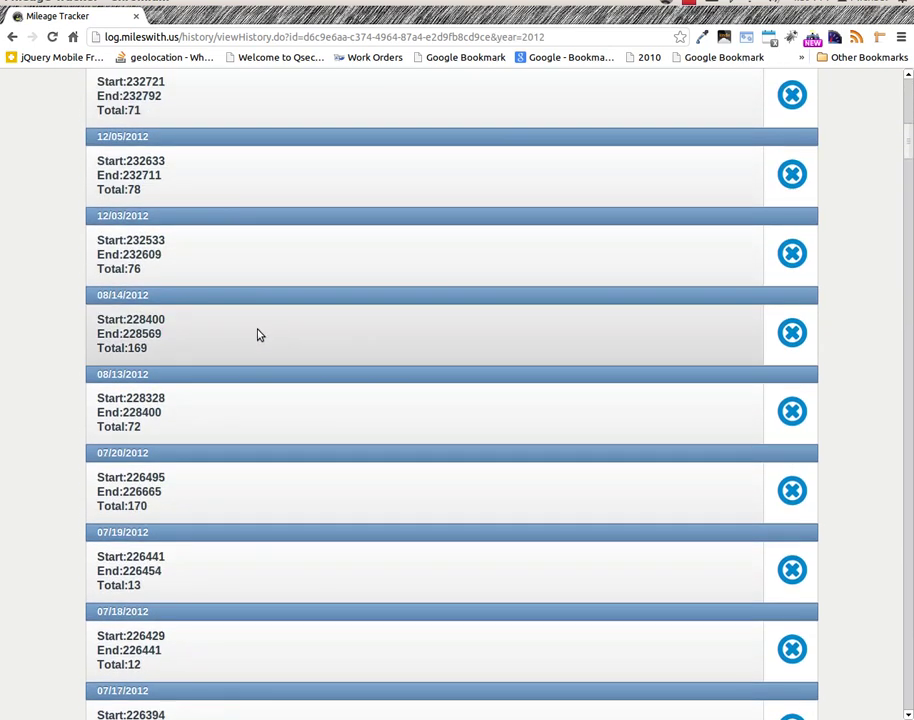
scroll(260, 332, "up", 3)
scroll(261, 330, "up", 10)
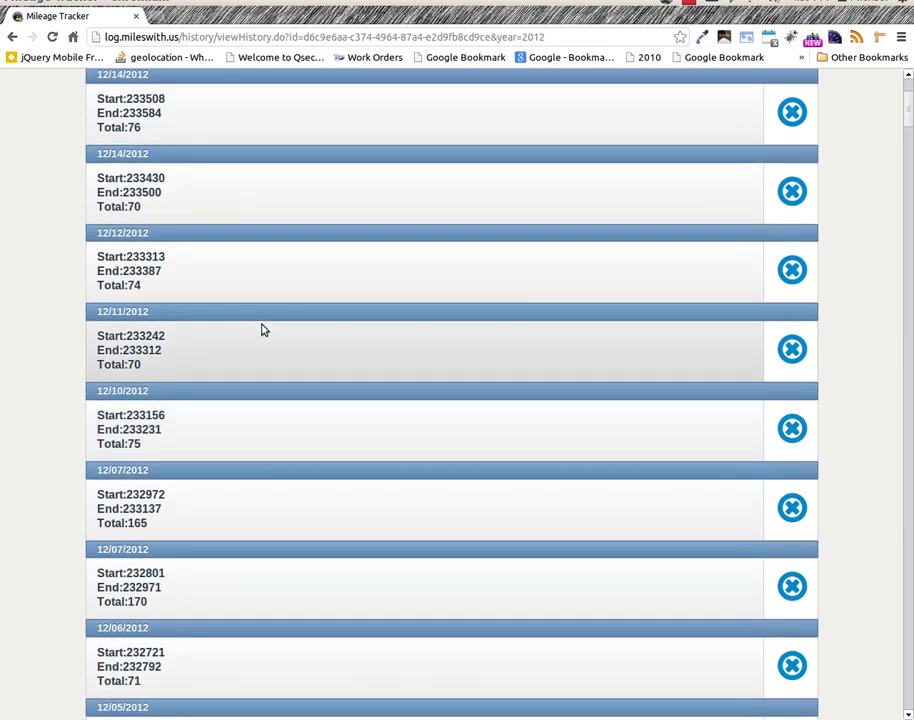
left_click(255, 262)
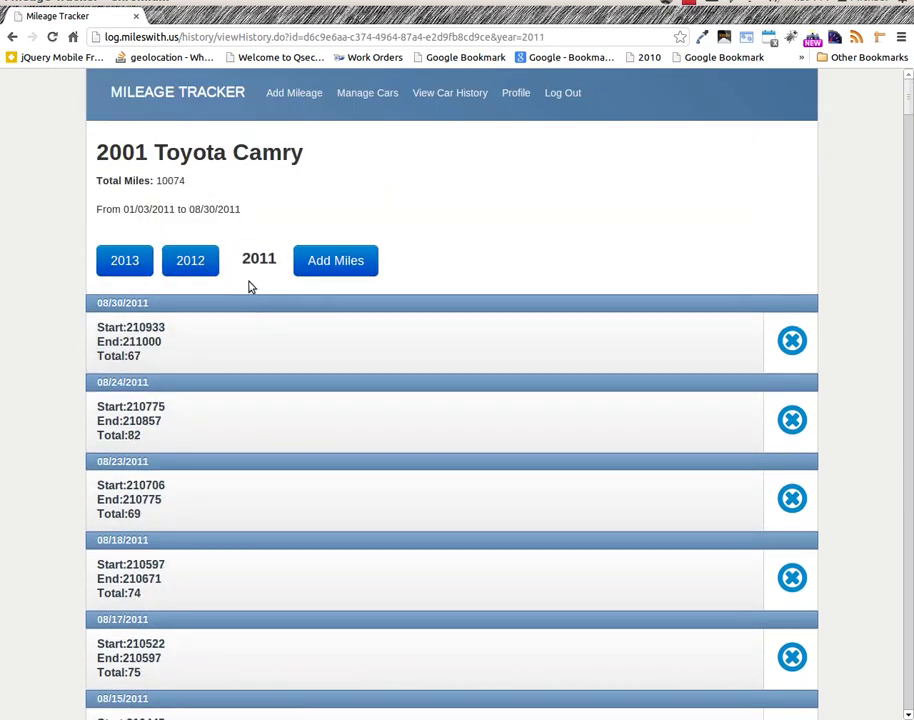
left_click(128, 262)
left_click(342, 263)
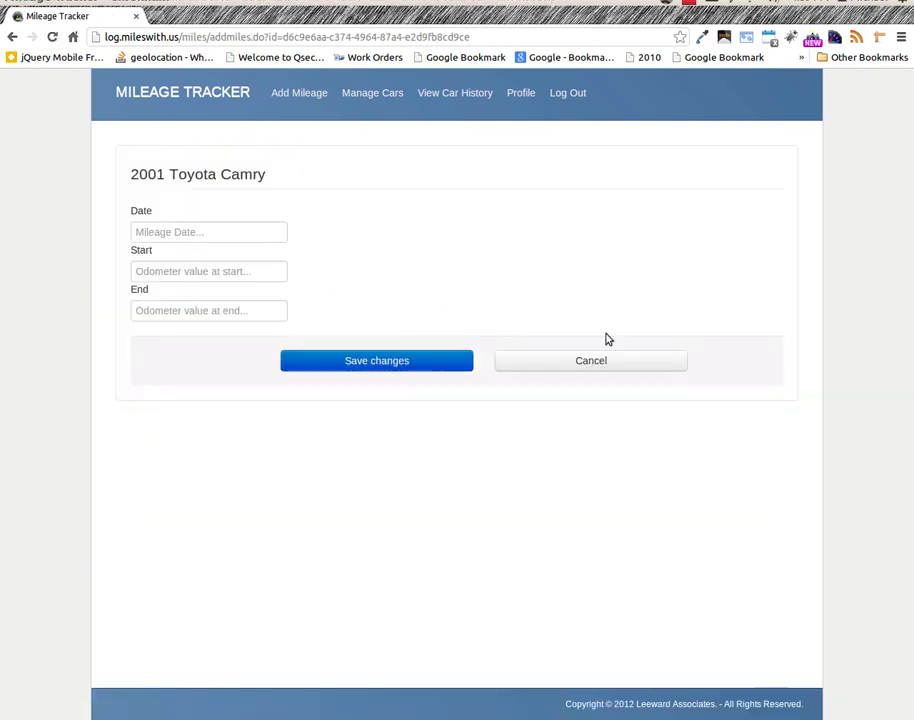
left_click(597, 368)
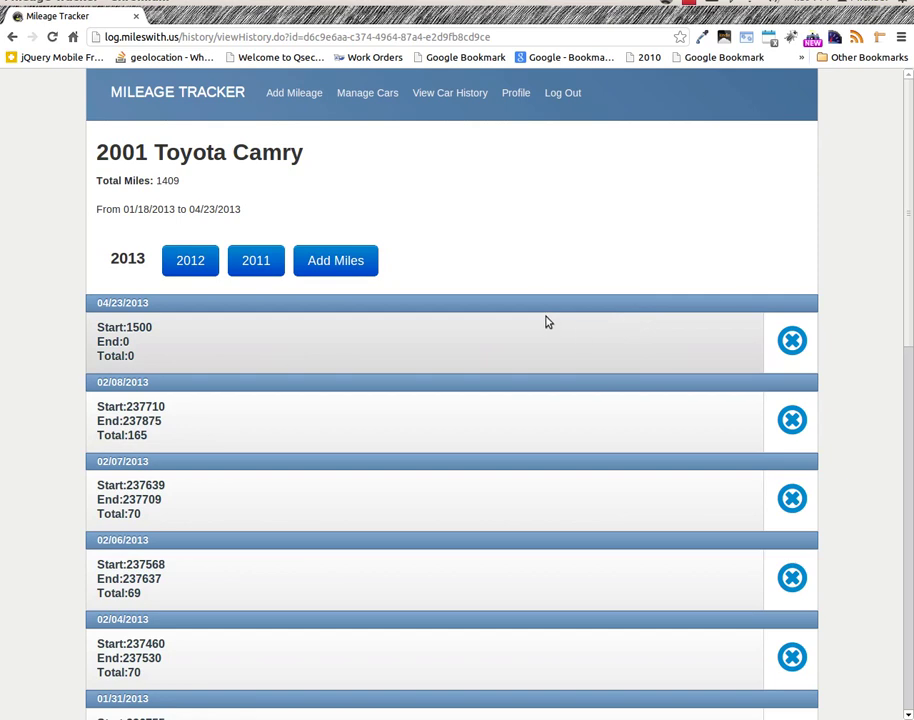
Change the 04/23/2013 entry's Start to 150000 and clear its End value, saving each change
left_click(139, 331)
left_click(172, 267)
type("0000")
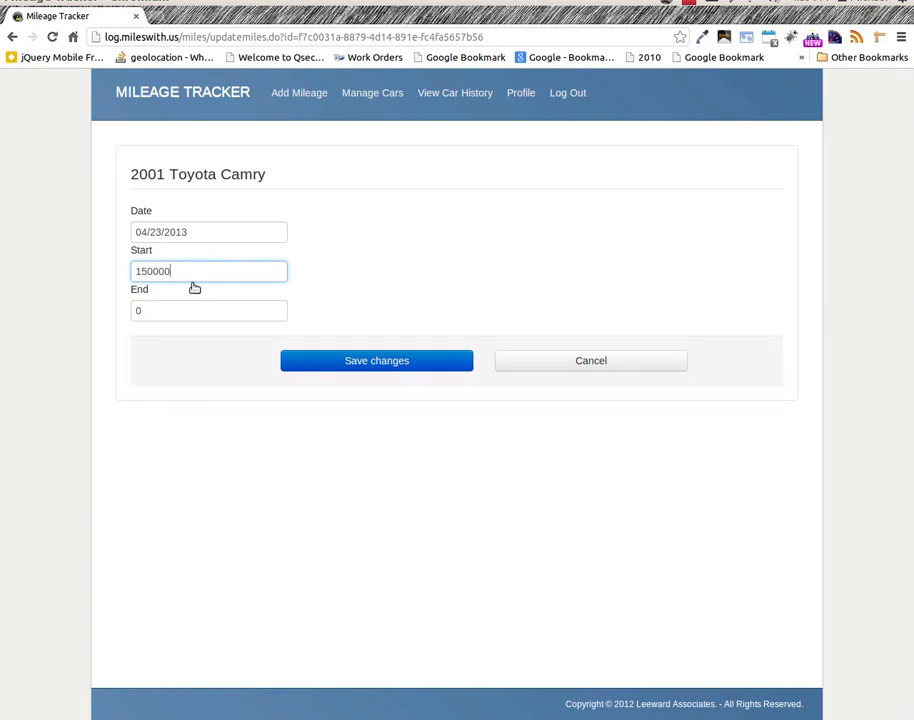
left_click(414, 362)
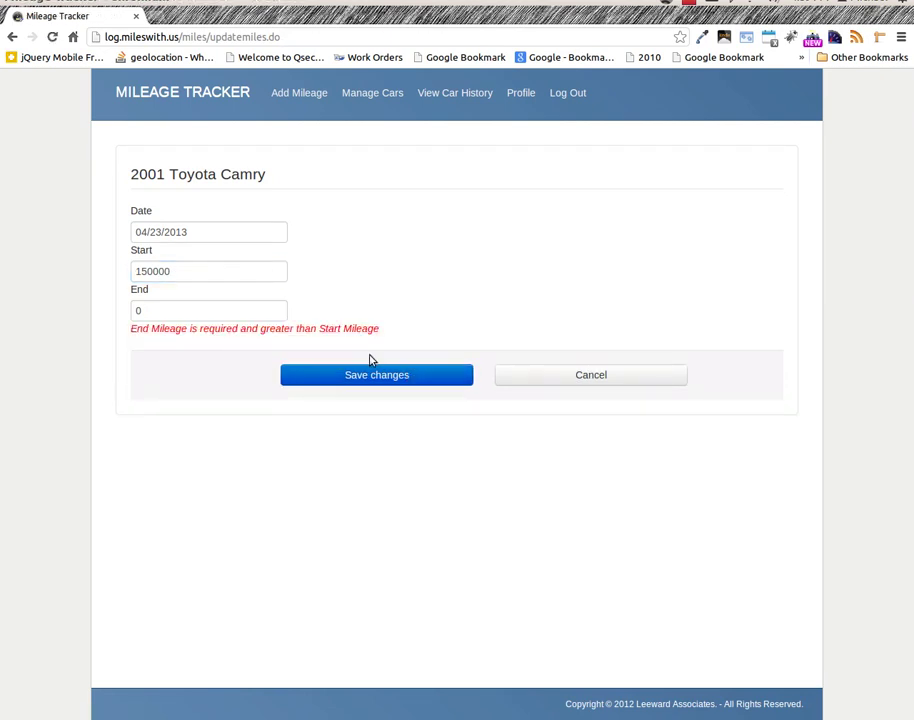
double_click(237, 311)
key("BackSpace")
left_click(375, 376)
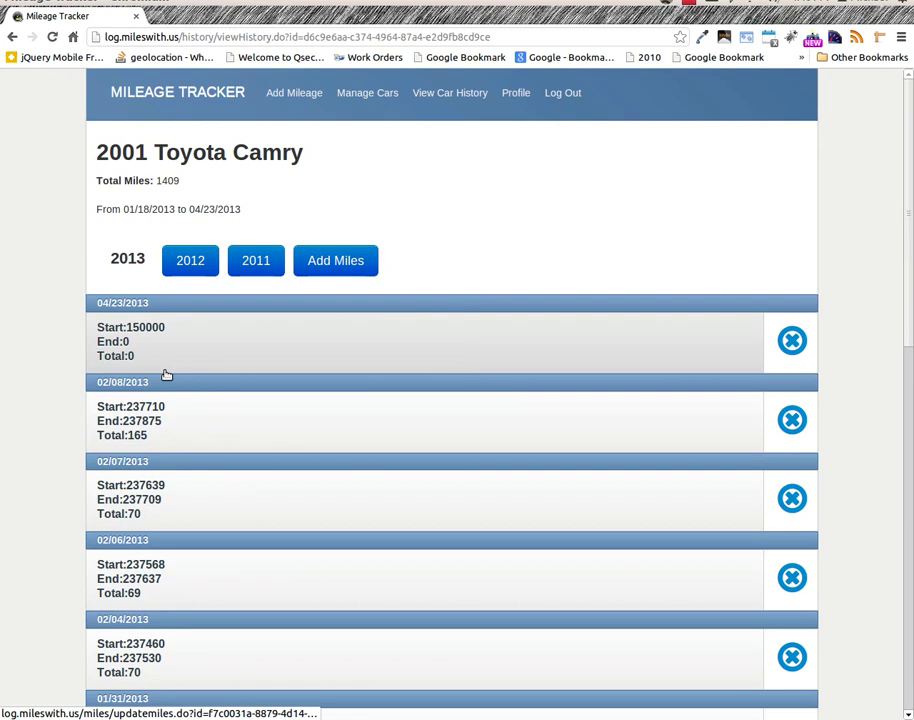
Reopen the entry, try End 125000, then set End to 150001 and save
left_click(131, 345)
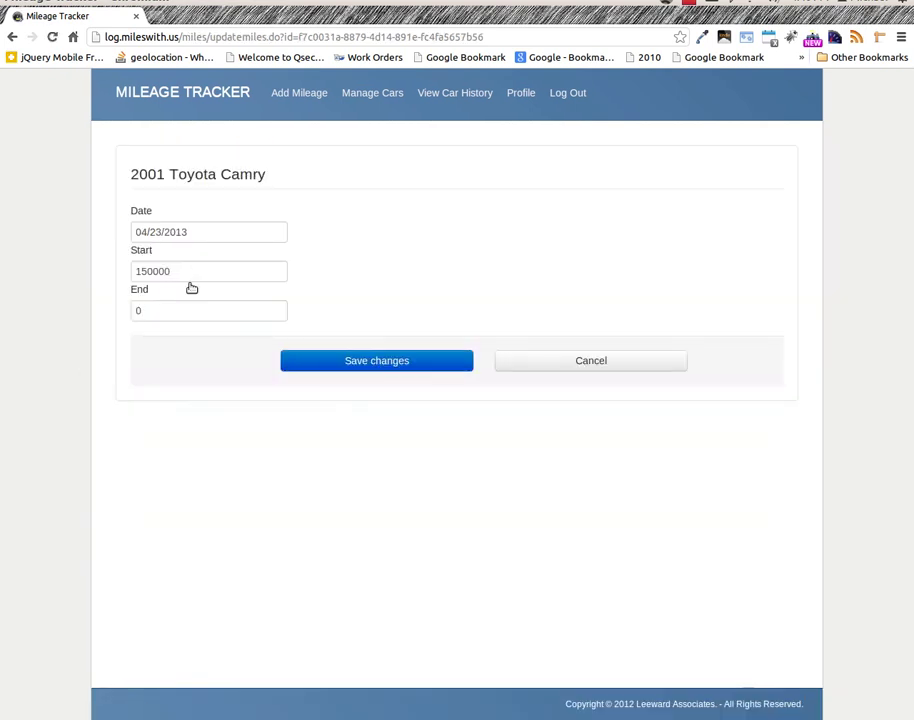
left_click(190, 310)
double_click(190, 310)
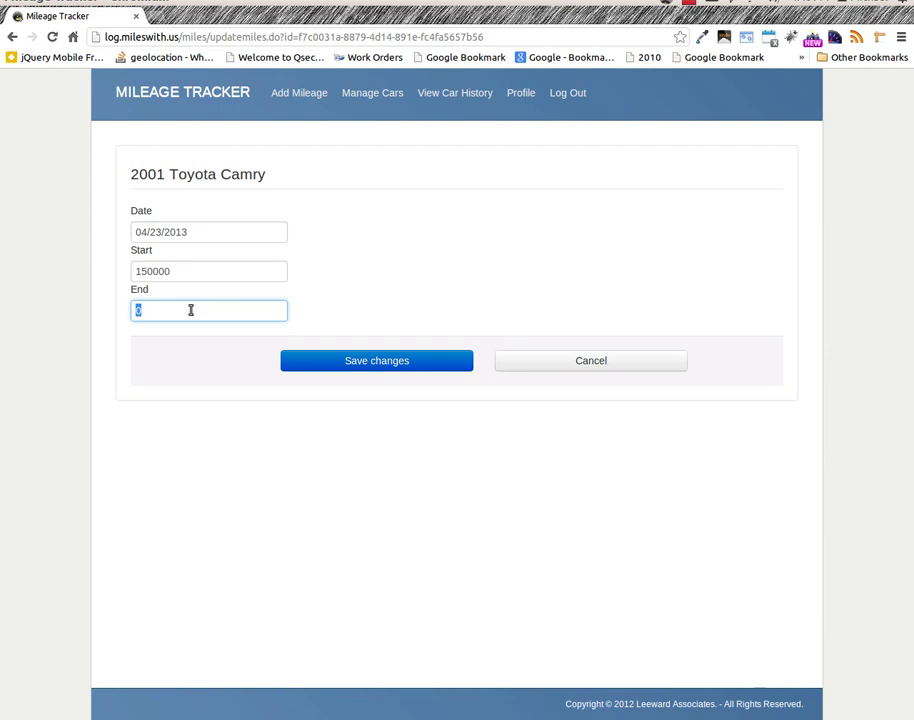
key("BackSpace")
left_click(225, 311)
type("125000")
left_click(369, 362)
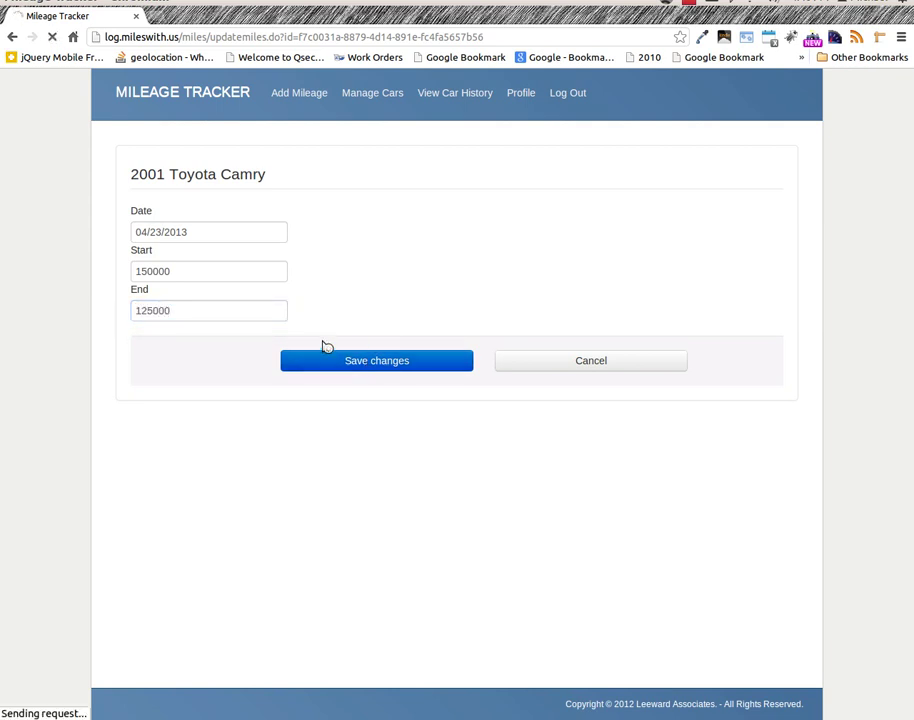
left_click(251, 311)
double_click(251, 312)
type("150001")
left_click(375, 376)
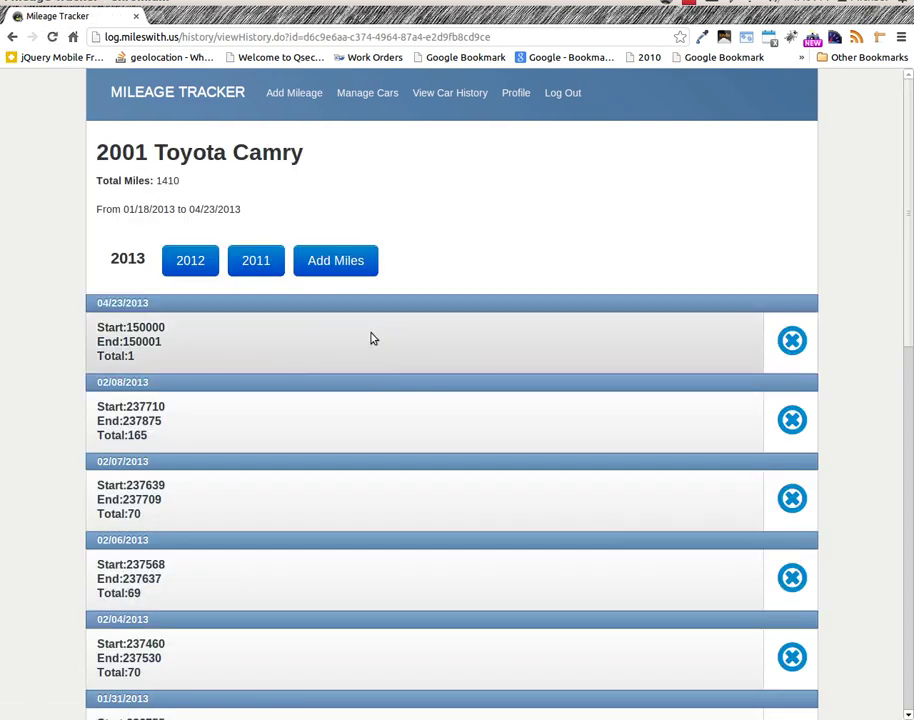
Delete the 04/23/2013 Camry row with its X button, then go to Manage Cars
left_click(791, 341)
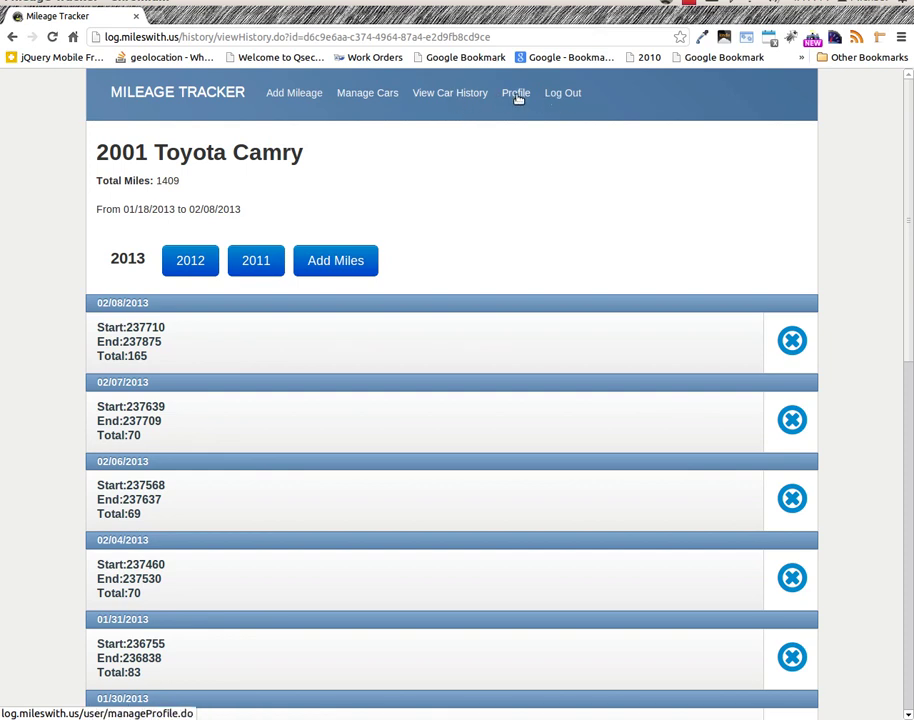
left_click(354, 99)
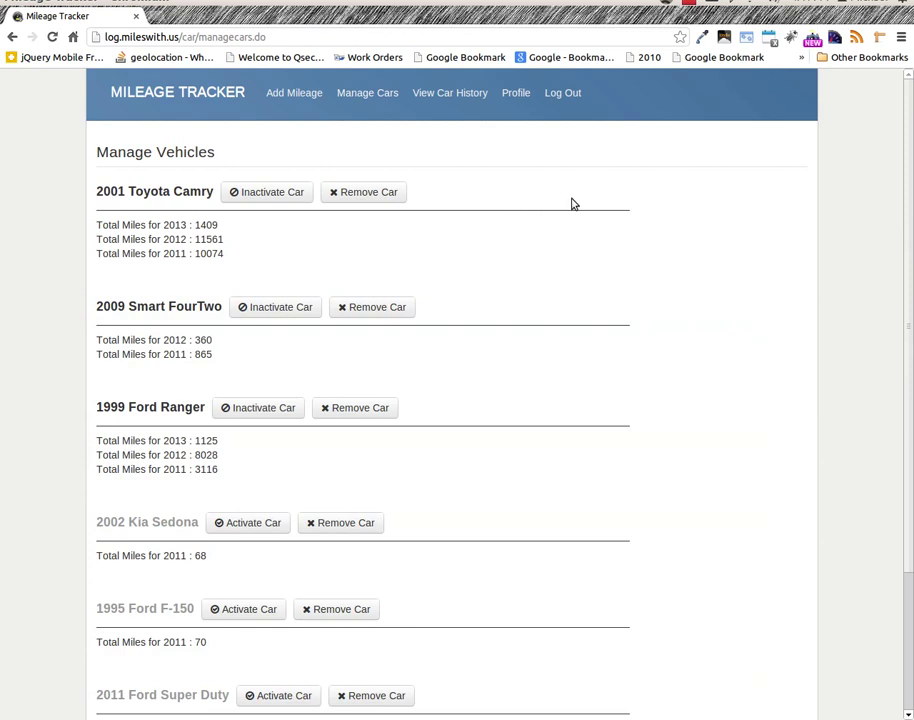
scroll(575, 204, "down", 2)
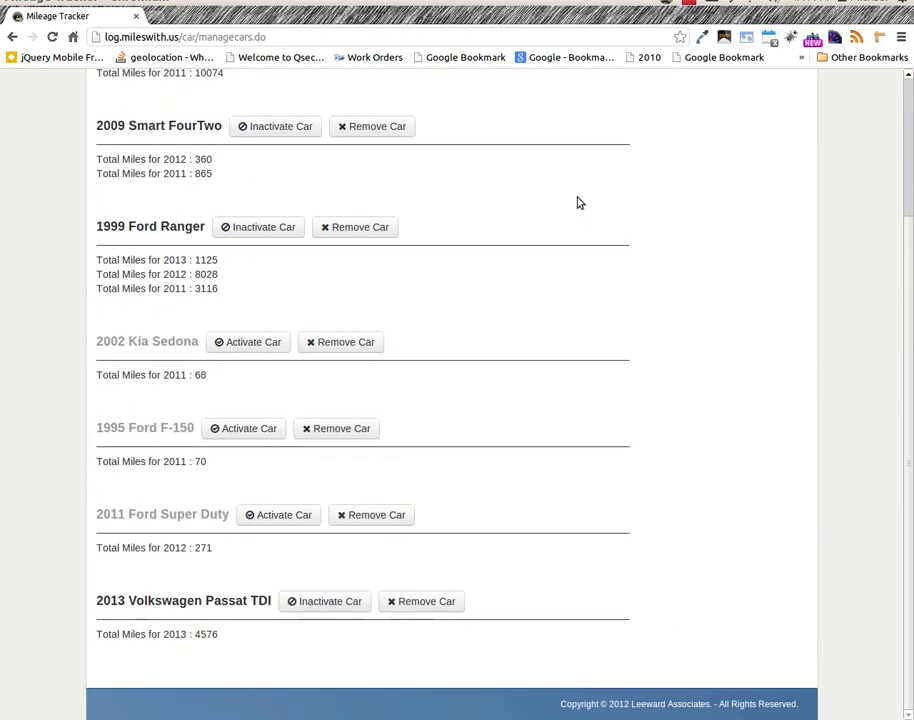
scroll(577, 203, "up", 1)
scroll(577, 203, "up", 1)
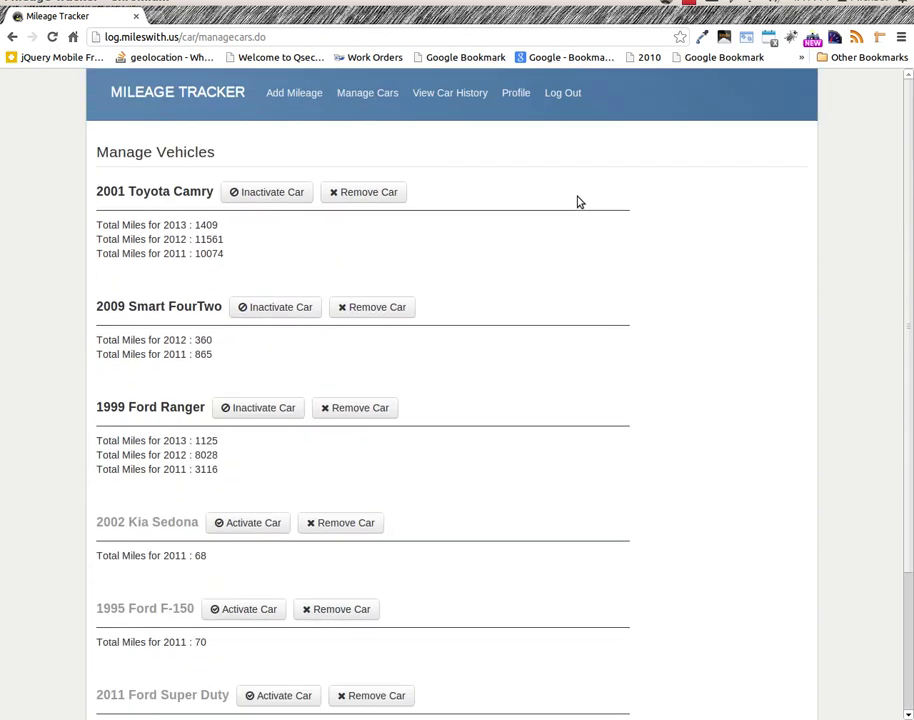
scroll(573, 210, "down", 1)
scroll(573, 211, "down", 2)
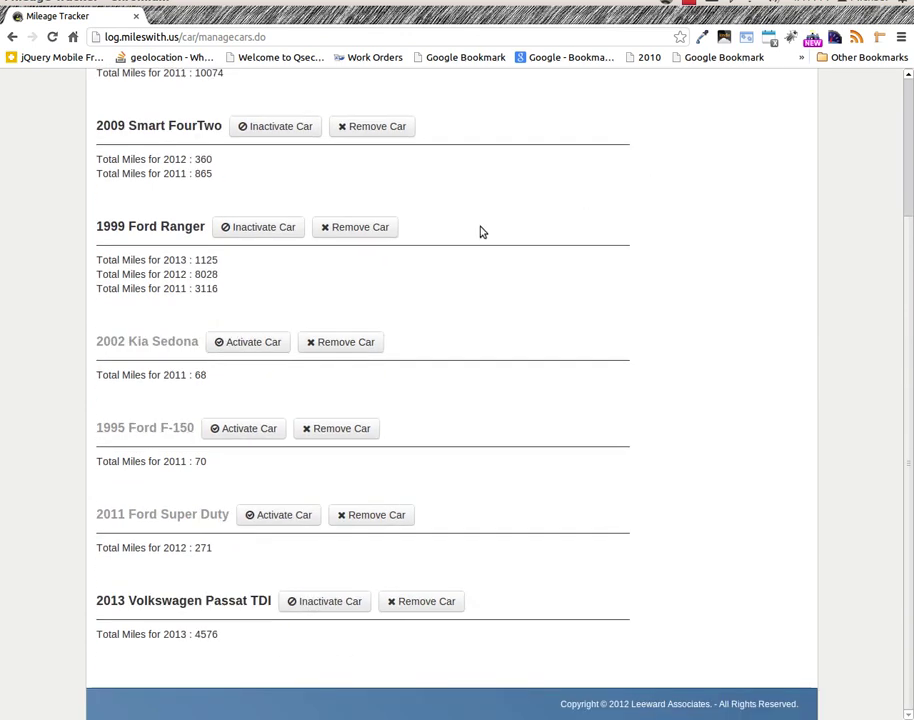
scroll(539, 367, "up", 2)
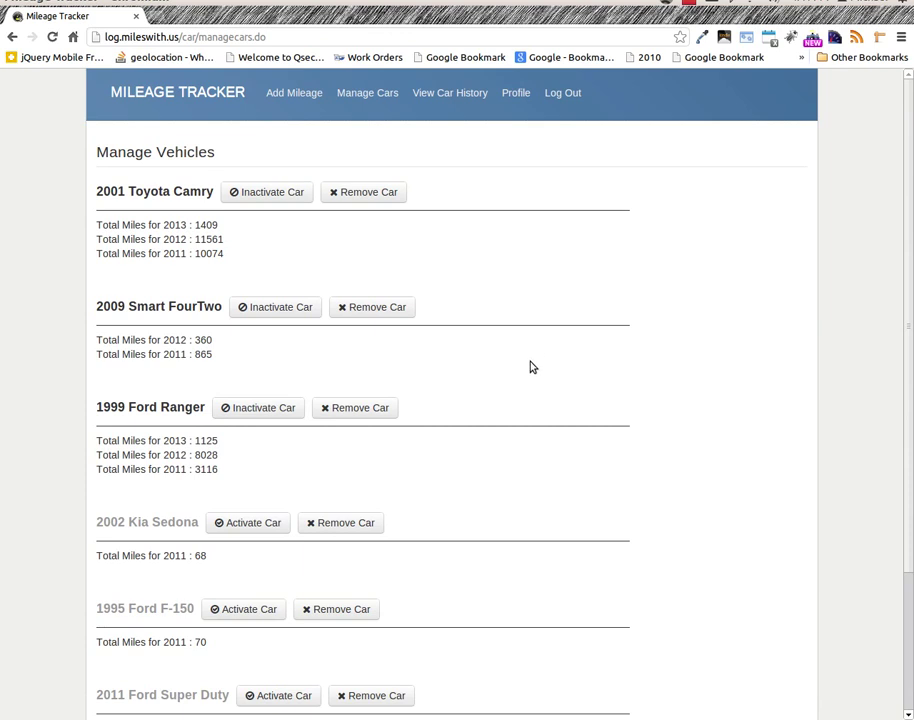
scroll(532, 367, "down", 3)
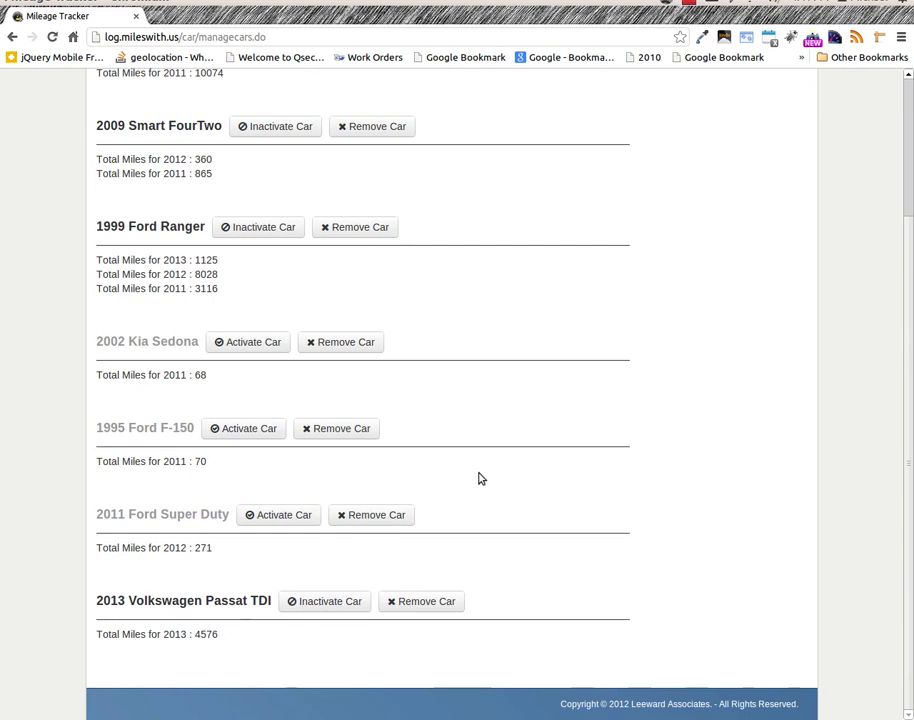
scroll(480, 479, "up", 3)
scroll(421, 502, "down", 3)
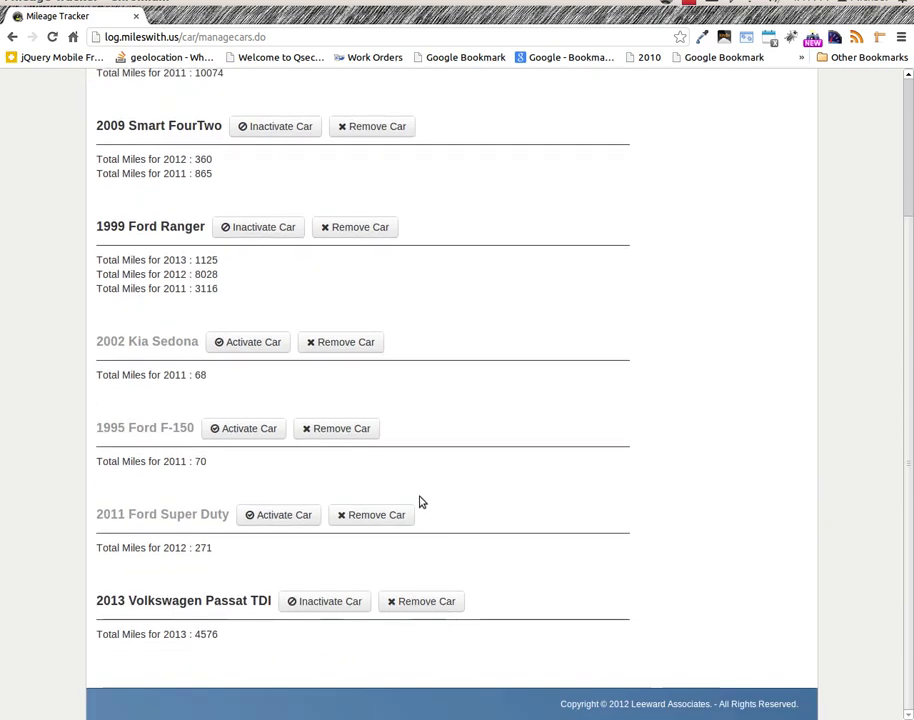
scroll(240, 225, "up", 3)
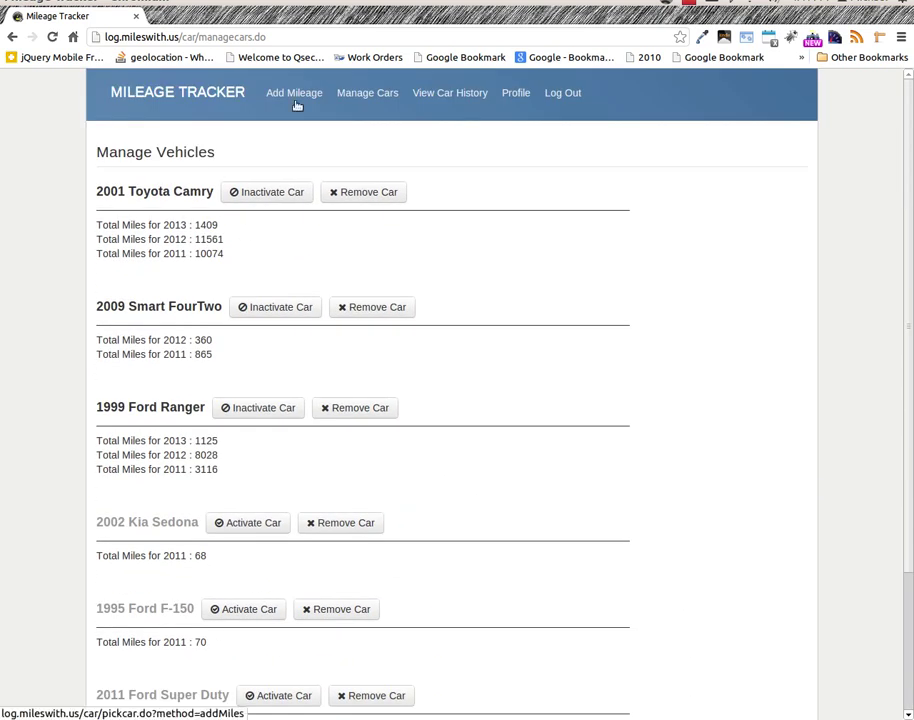
left_click(168, 91)
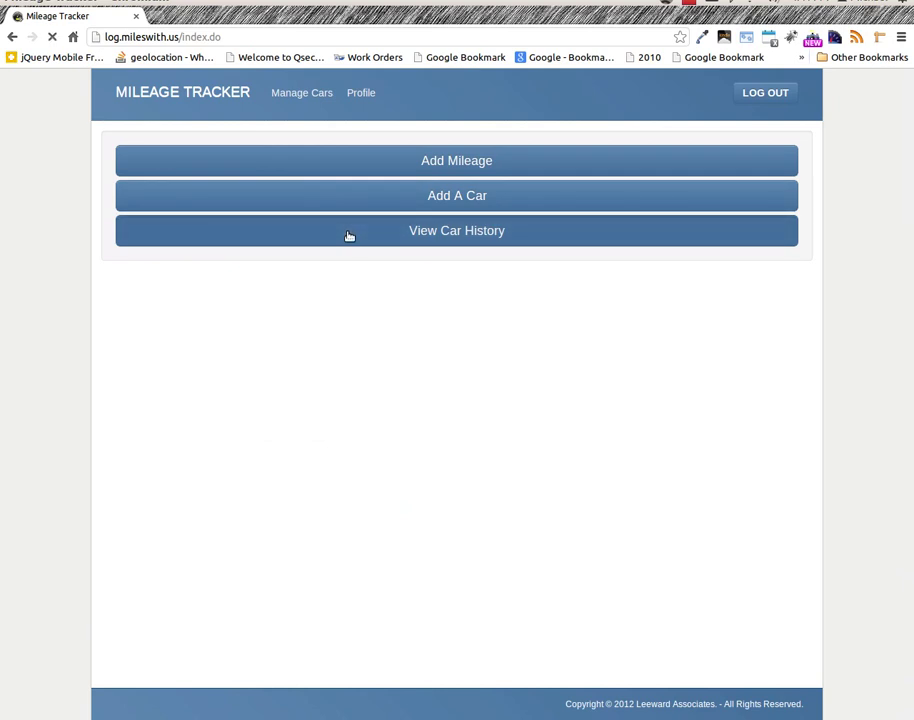
left_click(349, 236)
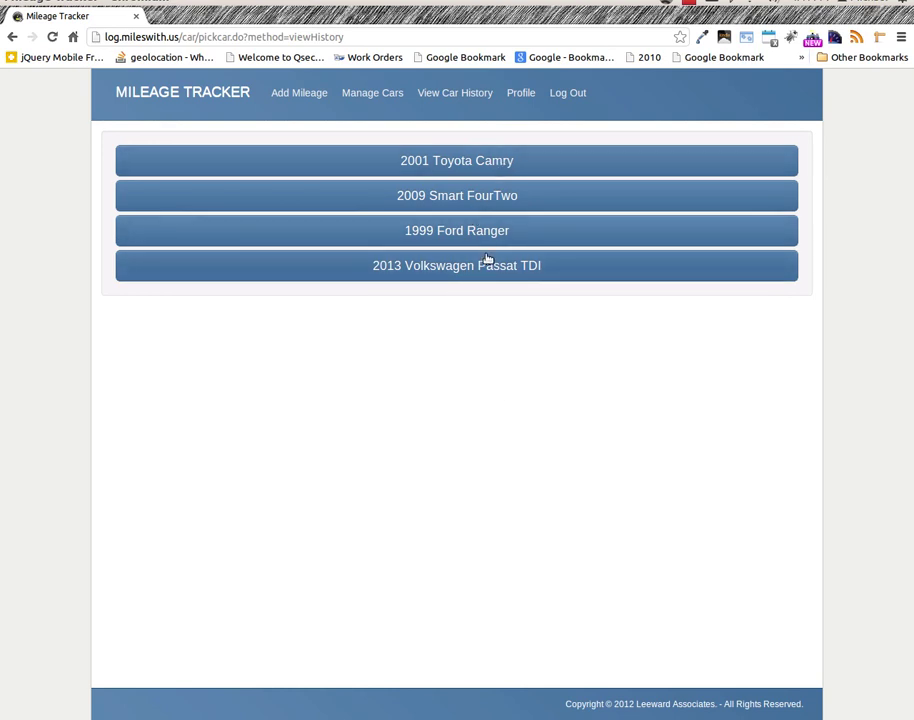
left_click(377, 92)
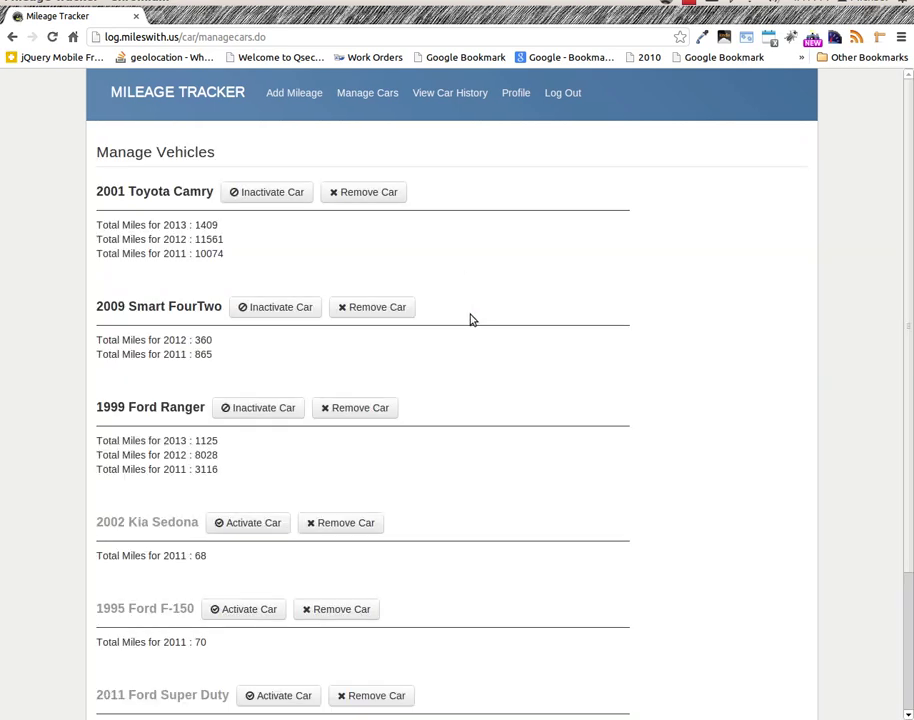
Scroll through the Manage Vehicles list, then return home via the MILEAGE TRACKER logo
scroll(408, 353, "down", 3)
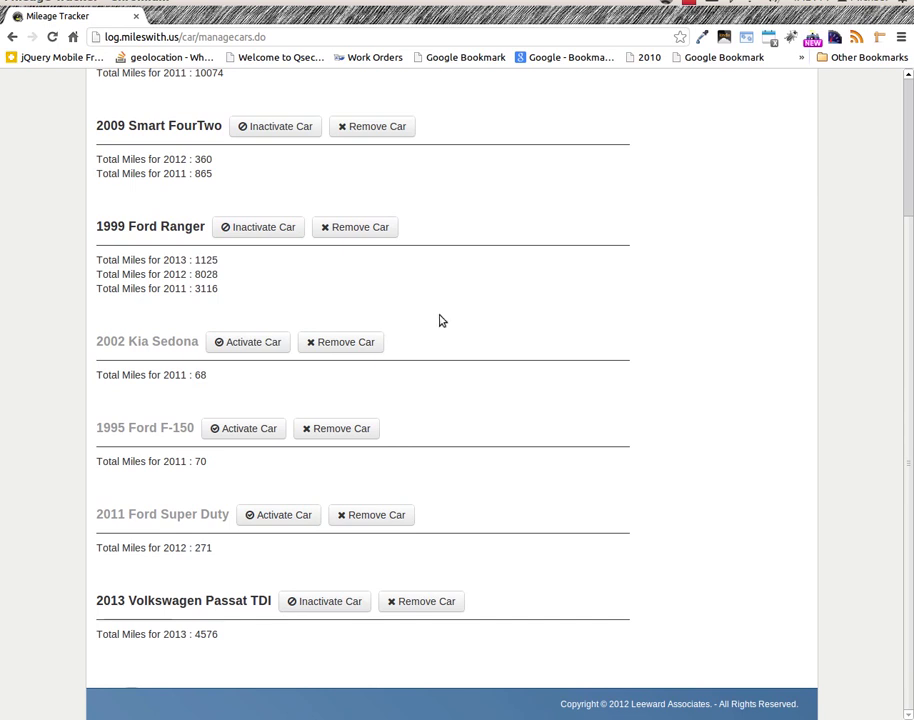
scroll(446, 313, "up", 3)
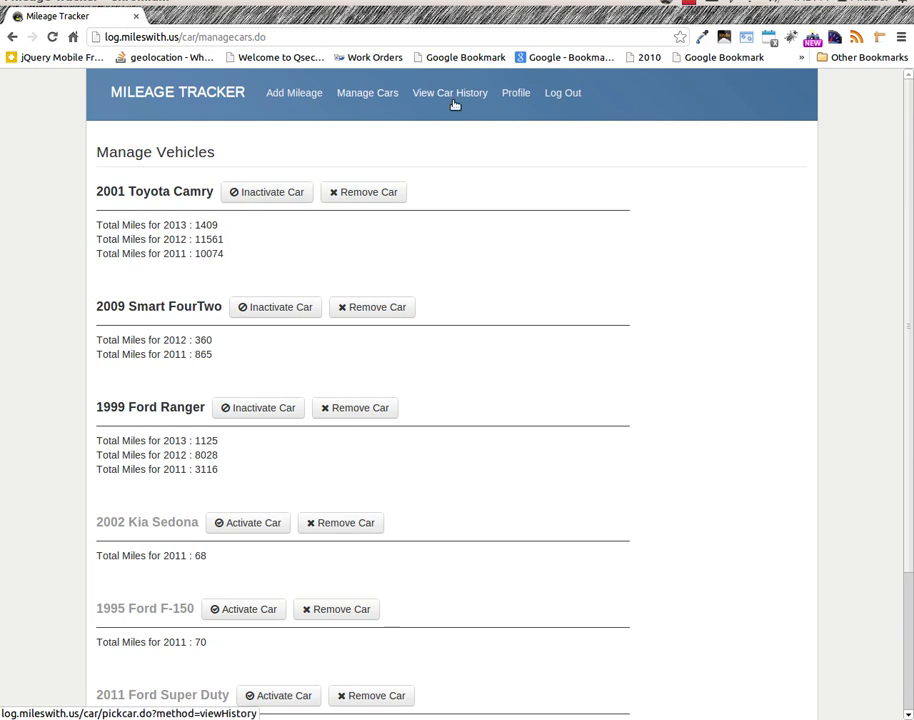
left_click(163, 96)
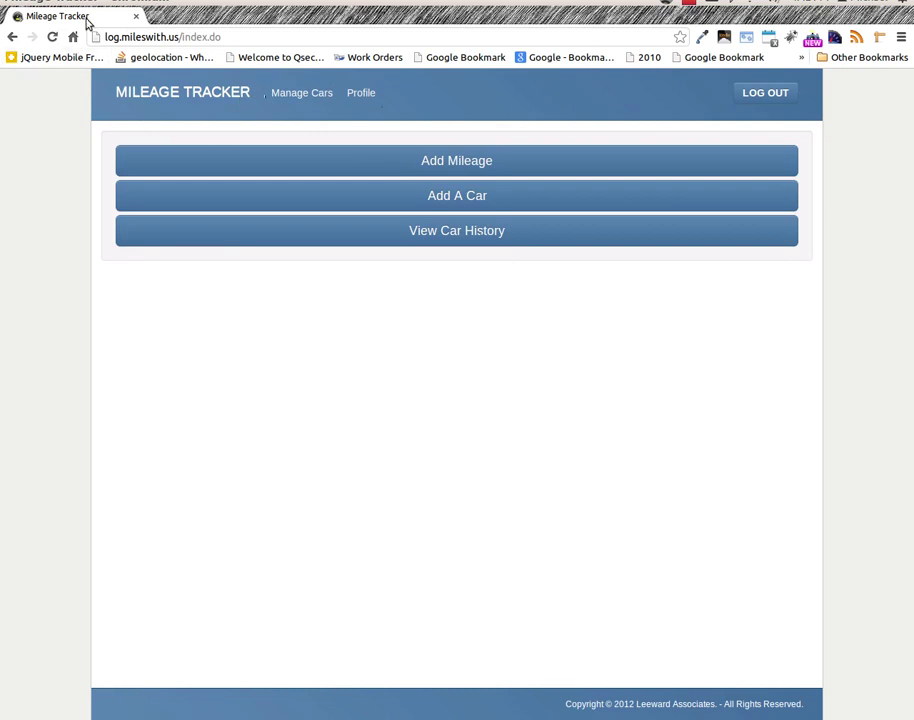
Use the window-resizer extension to open the page in a separate 640 × 480 window
left_click(746, 40)
left_click(663, 85)
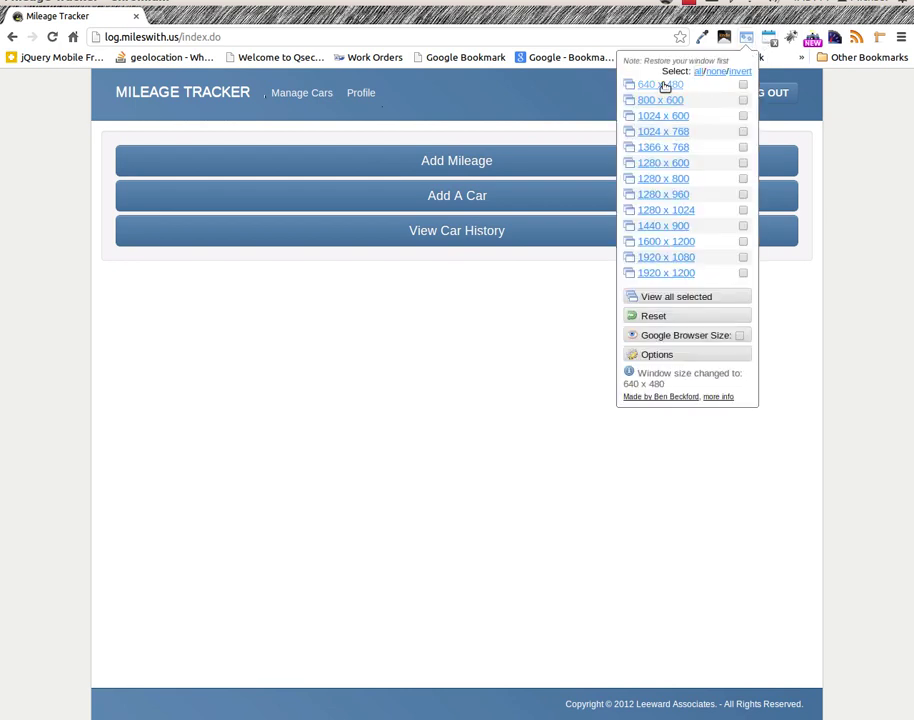
left_click(743, 86)
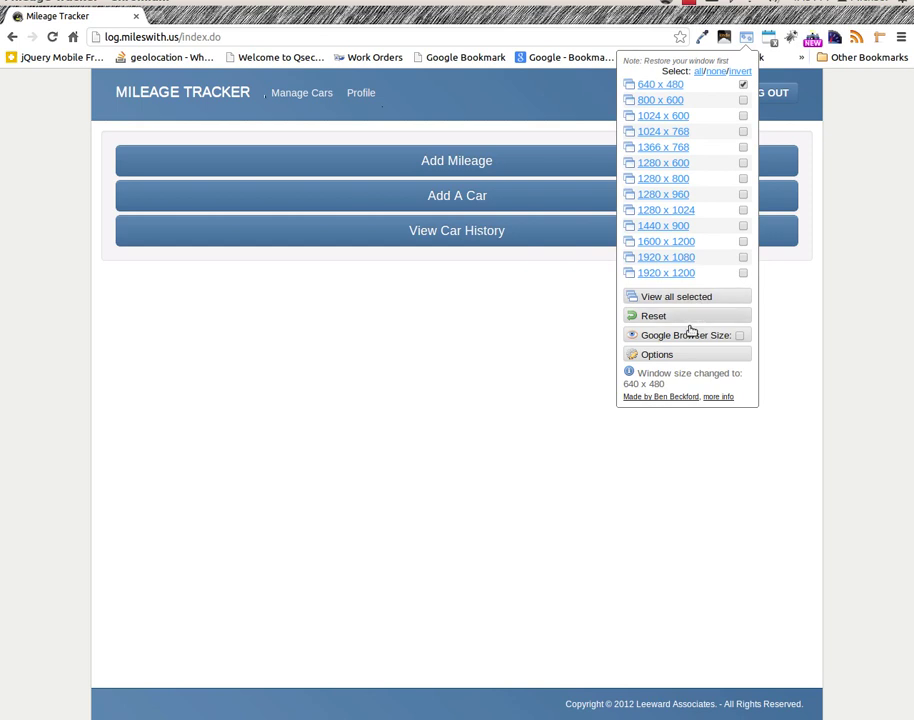
left_click(689, 298)
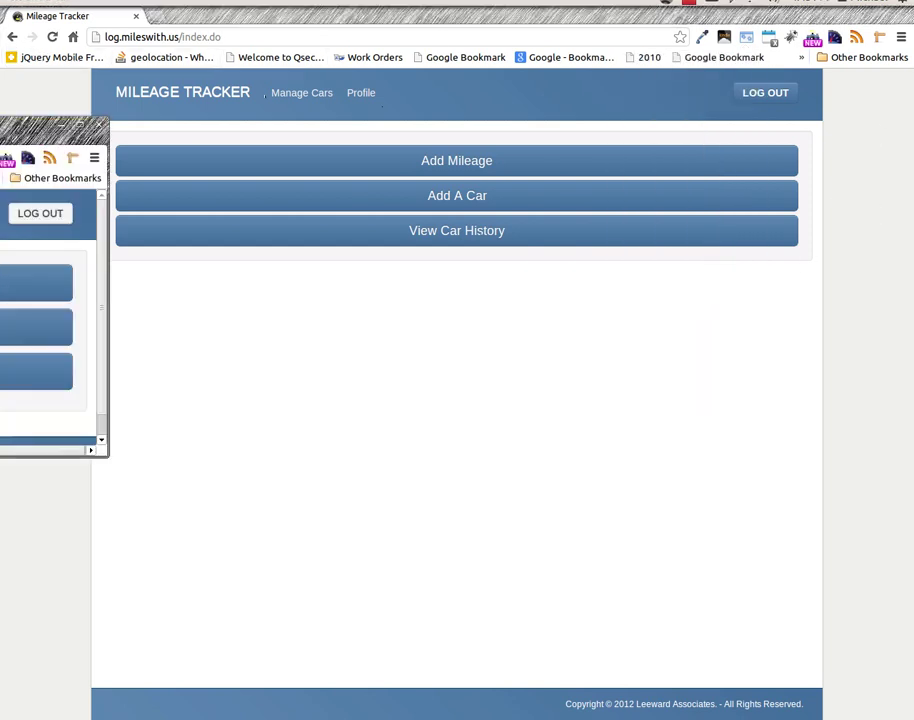
Center the 640 × 480 window, view Car History in it, then return home through the hamburger menu
left_click_drag(0, 130, 452, 113)
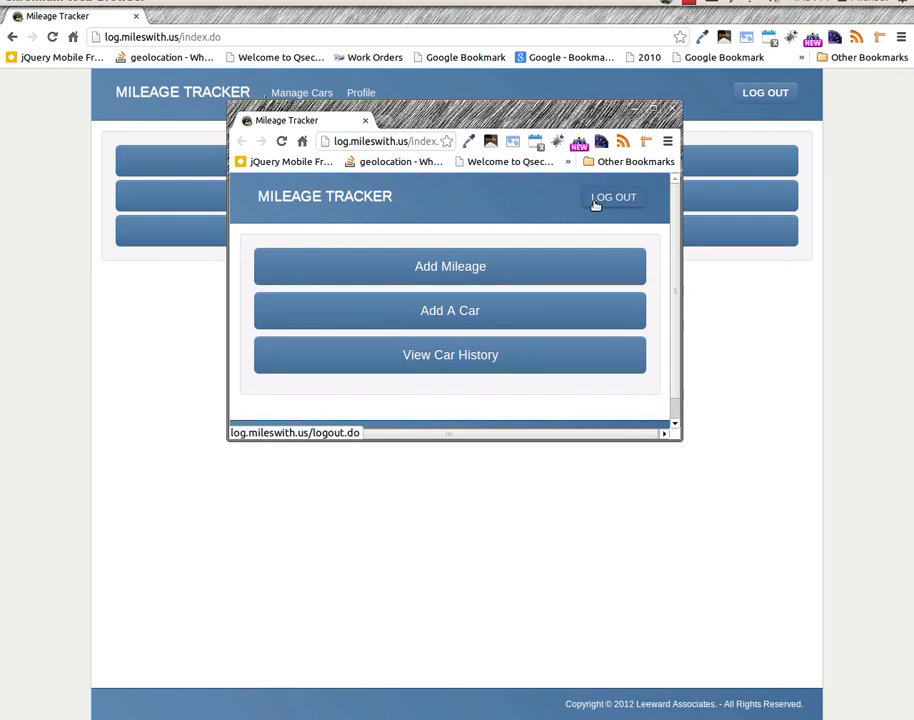
left_click(437, 359)
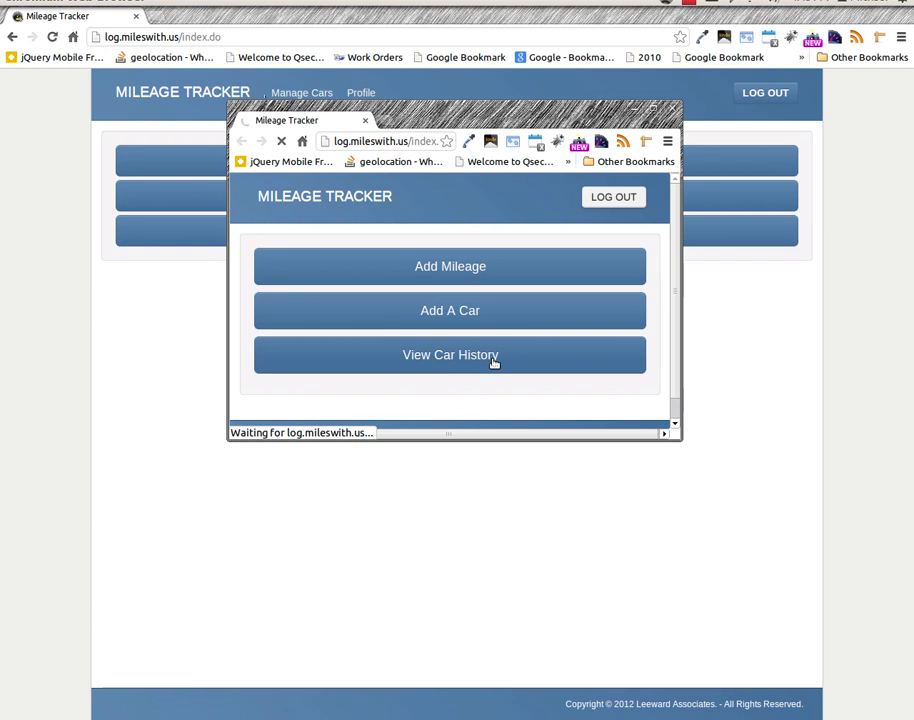
scroll(657, 367, "down", 1)
scroll(632, 372, "up", 1)
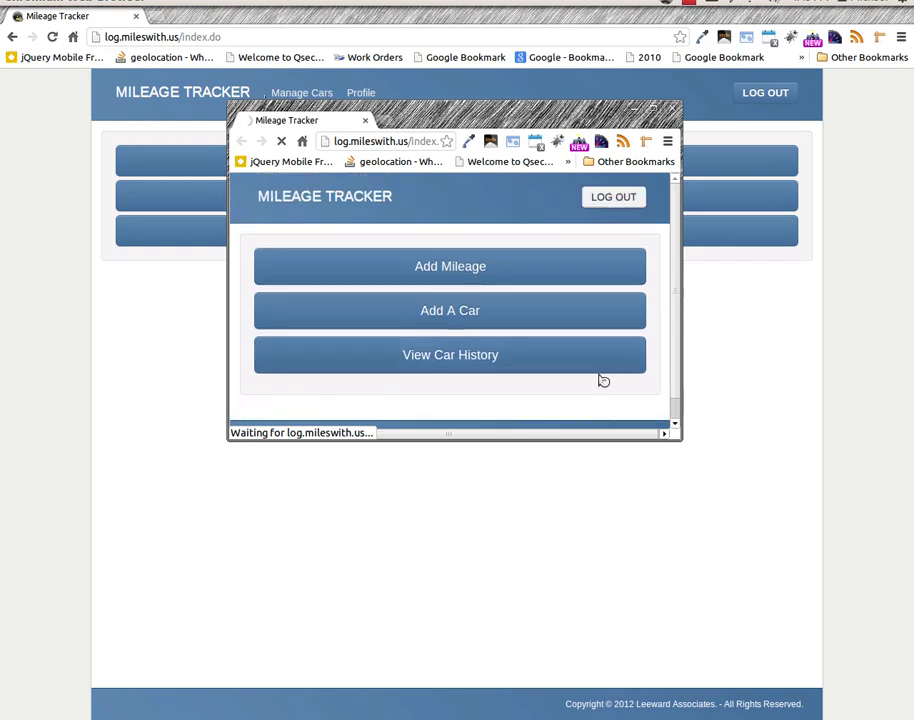
left_click(491, 361)
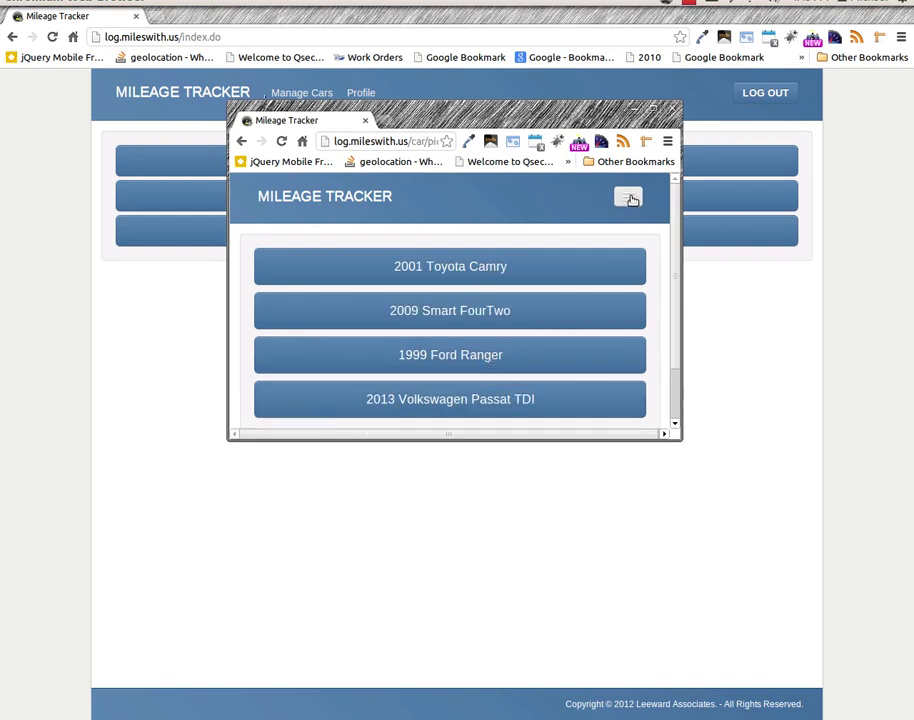
left_click(628, 198)
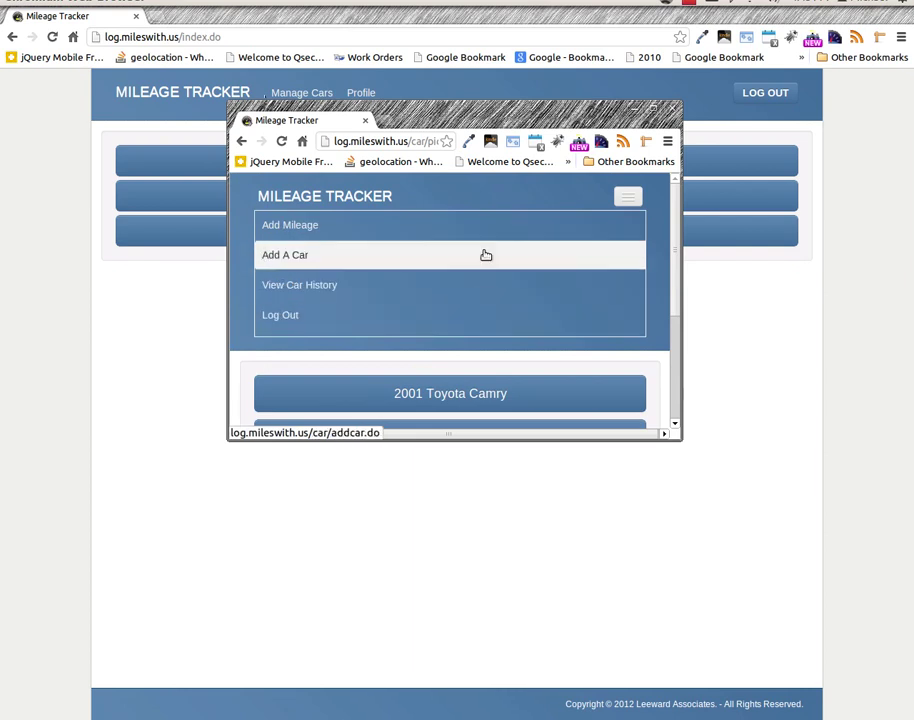
left_click(385, 199)
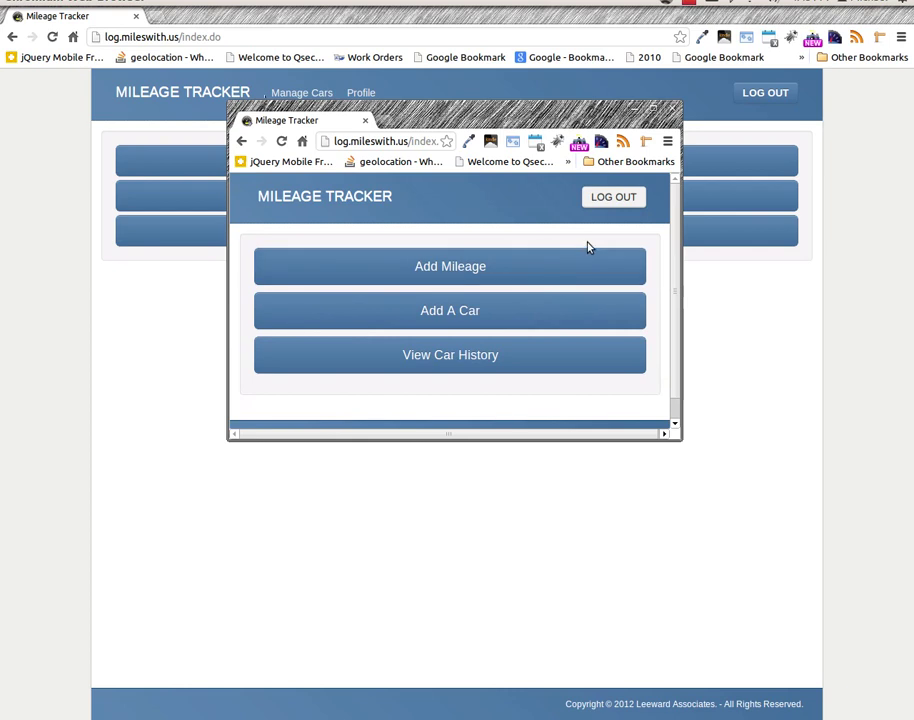
Narrow the preview window, view Car History, make it taller, then minimise it from its menu
left_click_drag(676, 261, 516, 282)
scroll(522, 291, "down", 1)
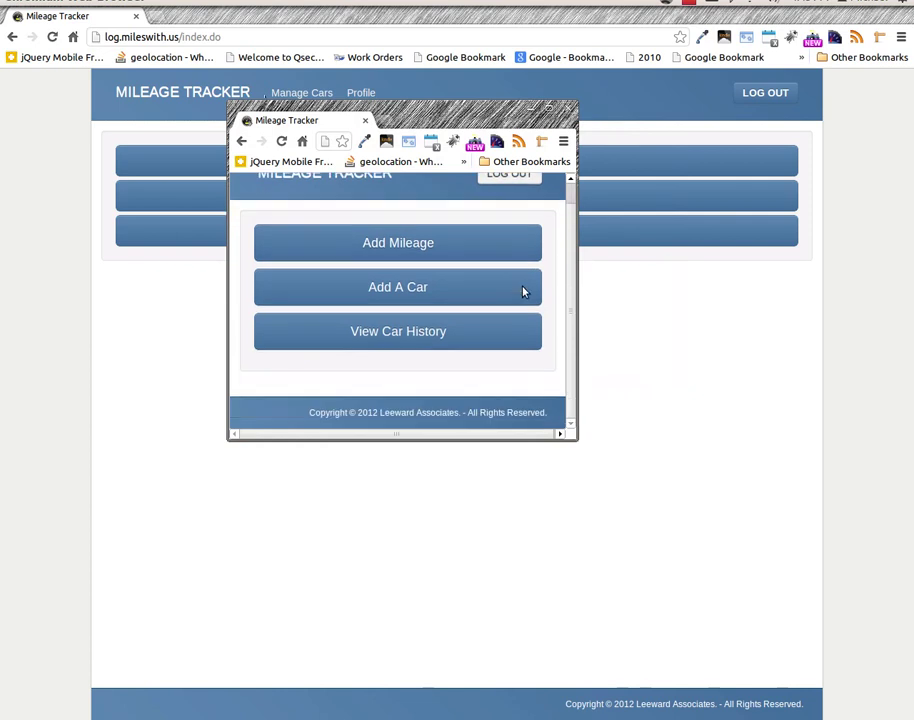
scroll(523, 290, "up", 1)
left_click(459, 366)
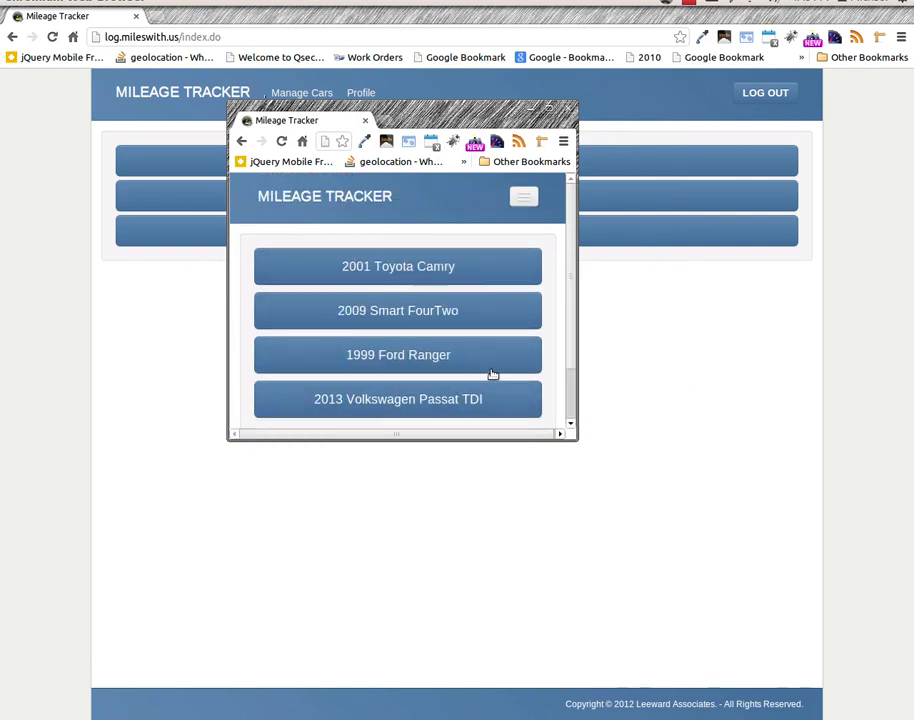
left_click_drag(496, 437, 521, 597)
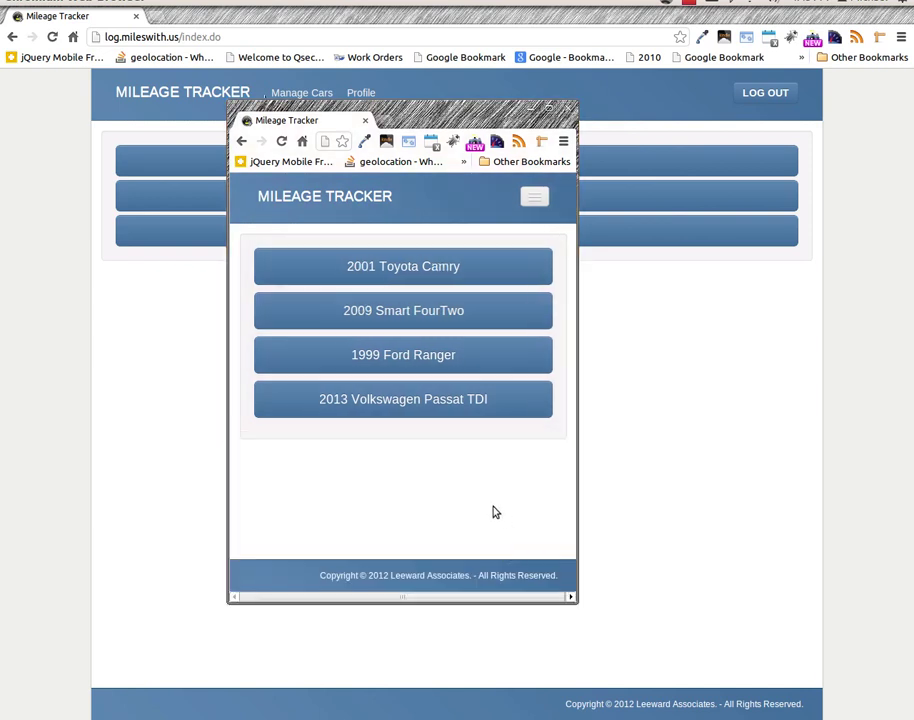
left_click(534, 197)
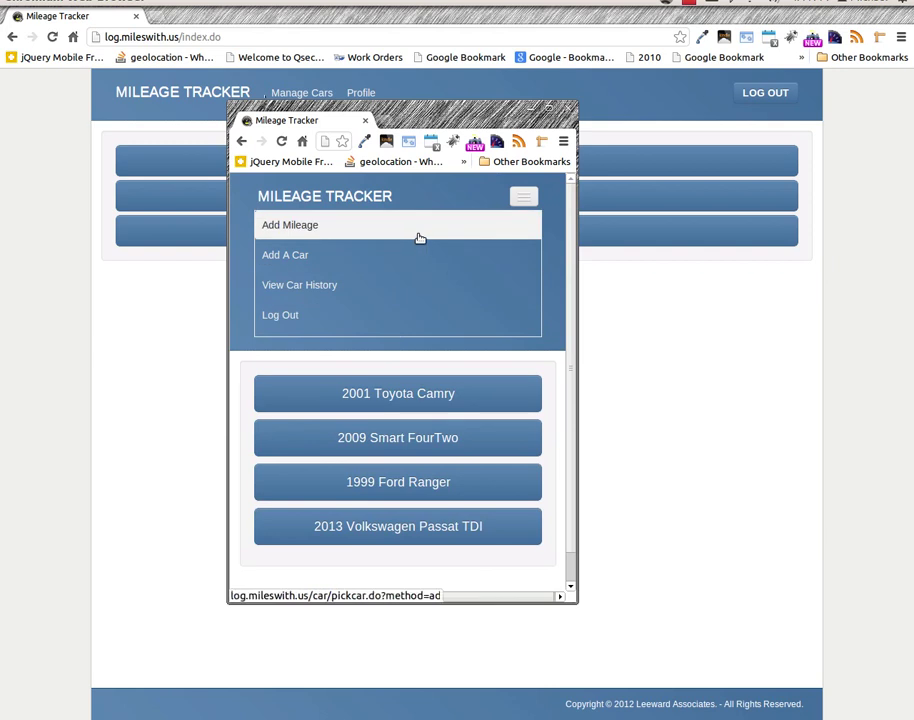
left_click(532, 112)
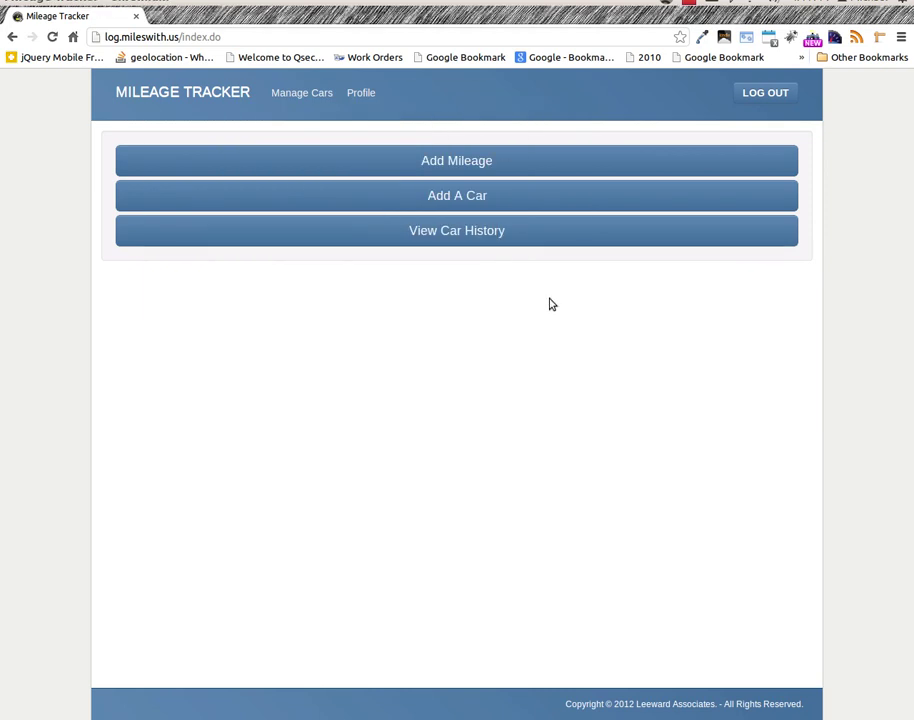